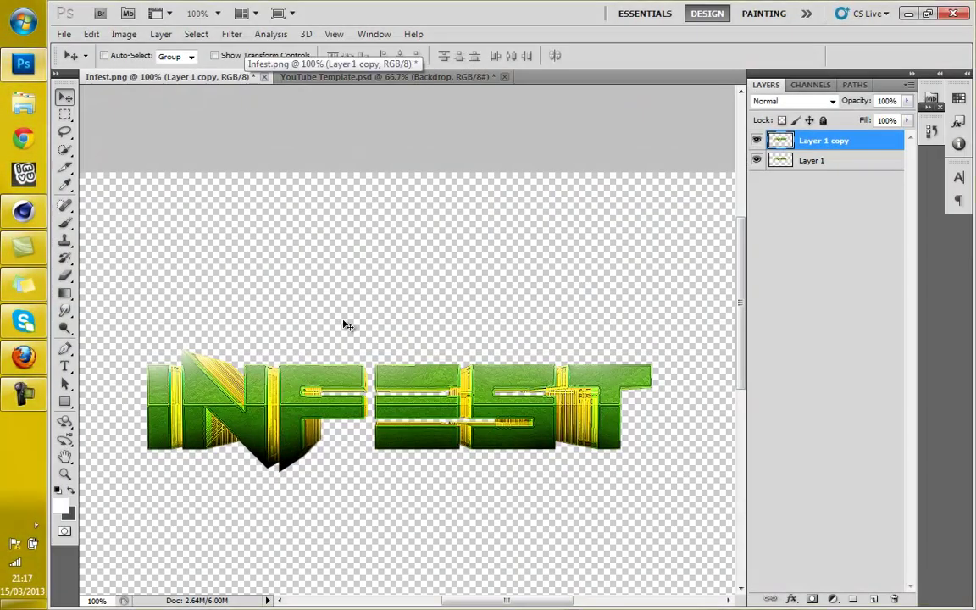
# Step: Copy the green INFEST logo into the template above Vignette, rotated 90°, scaled and set lower on the left edge
pyautogui.moveTo(348, 325); pyautogui.dragTo(295, 246)
pyautogui.moveTo(803, 232); pyautogui.dragTo(803, 240)
pyautogui.hotkey('ctrl', 't')
pyautogui.moveTo(435, 218); pyautogui.dragTo(255, 110)
pyautogui.press('Return')
pyautogui.hotkey('ctrl', 't')
pyautogui.press('Return')
pyautogui.hotkey('ctrl', 't')
pyautogui.press('Return')
pyautogui.moveTo(150, 383); pyautogui.dragTo(154, 415)
# Step: Duplicate the vertical logo layer
pyautogui.rightClick(804, 219)
pyautogui.click(848, 285)
pyautogui.press('Return')
pyautogui.click(91, 34)
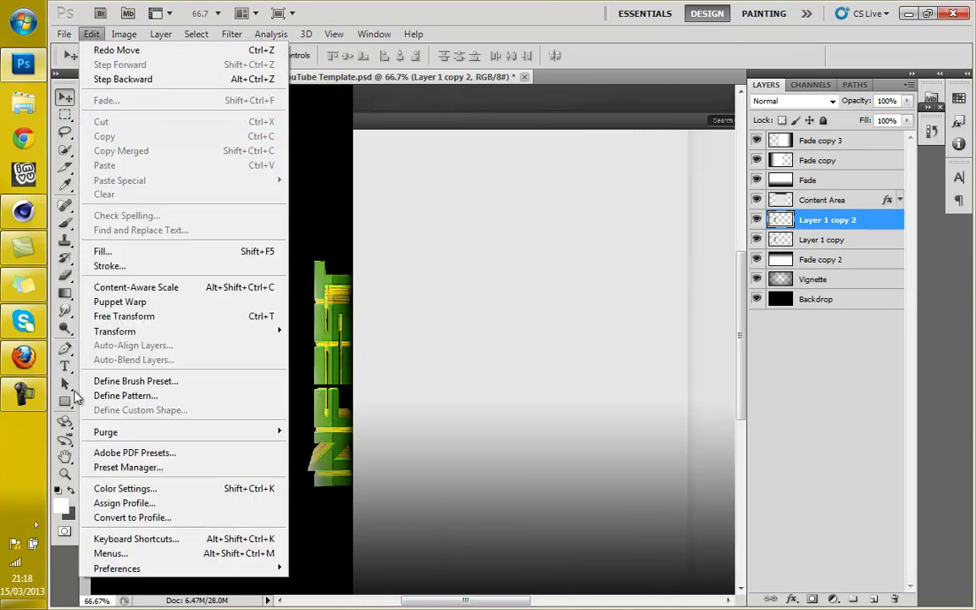
pyautogui.press('Escape')
# Step: Set the NATION text to Neou Thin at 24 pt
pyautogui.click(226, 55)
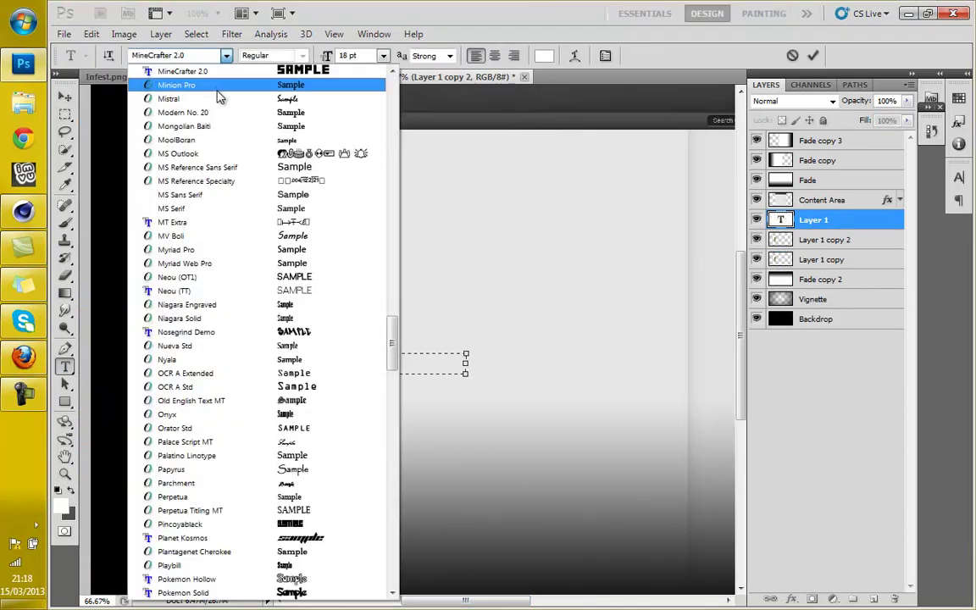
pyautogui.click(195, 263)
pyautogui.click(383, 55)
pyautogui.click(356, 218)
pyautogui.click(226, 55)
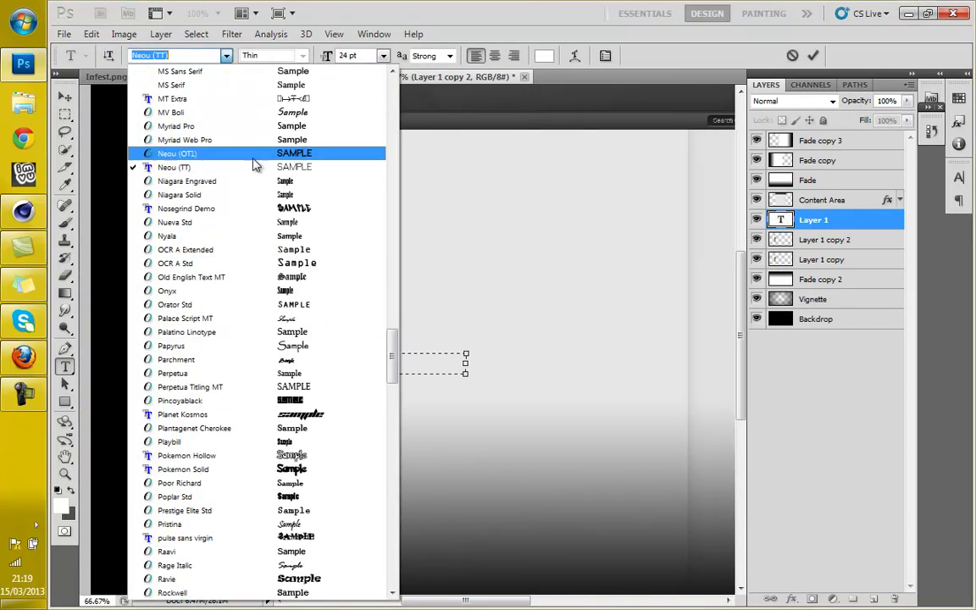
pyautogui.press('Escape')
# Step: Rotate the NATION text to run vertically beside the logo
pyautogui.press('v')
pyautogui.hotkey('ctrl', 't')
pyautogui.press('Return')
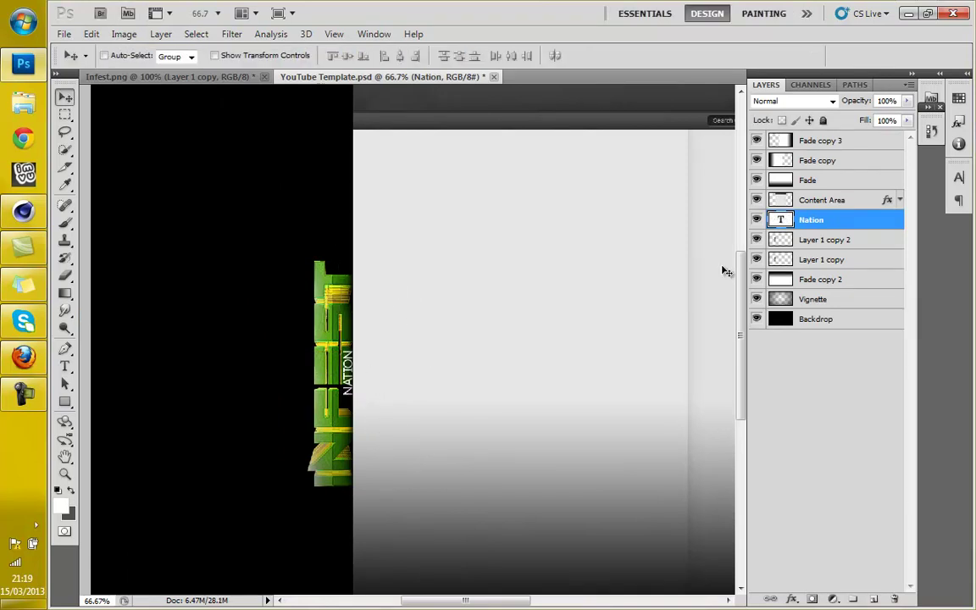
pyautogui.click(64, 366)
pyautogui.press('Return')
pyautogui.hotkey('ctrl', 'Return')
pyautogui.press('v')
# Step: Give the Nation layer an Outer Glow, duplicate it and select both Nation layers
pyautogui.doubleClick(843, 220)
pyautogui.press('Return')
pyautogui.hotkey('ctrl', 'j')
pyautogui.rightClick(816, 220)
pyautogui.keyDown('ctrl'); pyautogui.click(811, 268); pyautogui.keyUp('ctrl')
pyautogui.rightClick(854, 218)
pyautogui.click(756, 268)
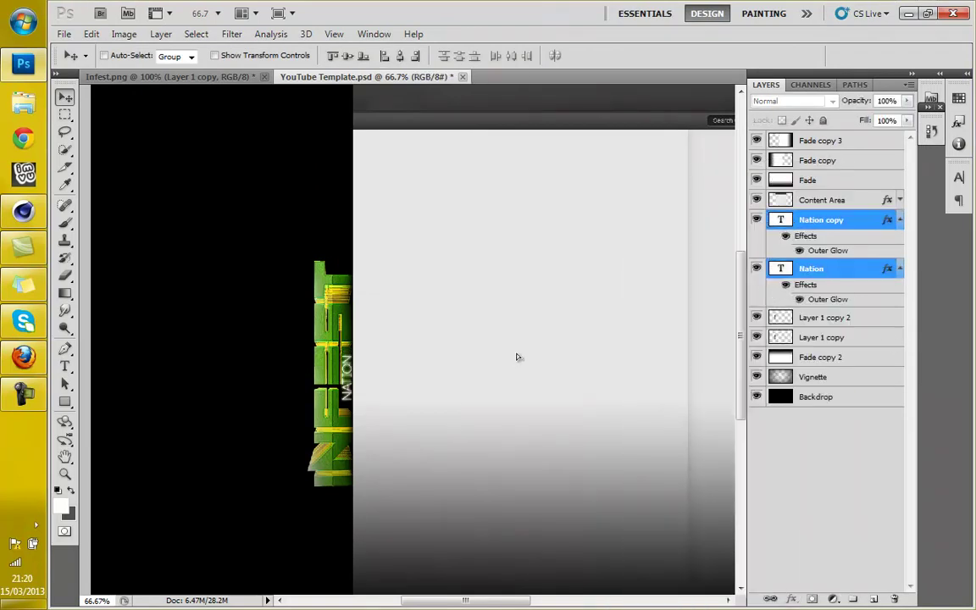
# Step: From the desktop, browse Gfx > PacZz's Packs > Effects to the Optic Flares folder
pyautogui.press('super+d')
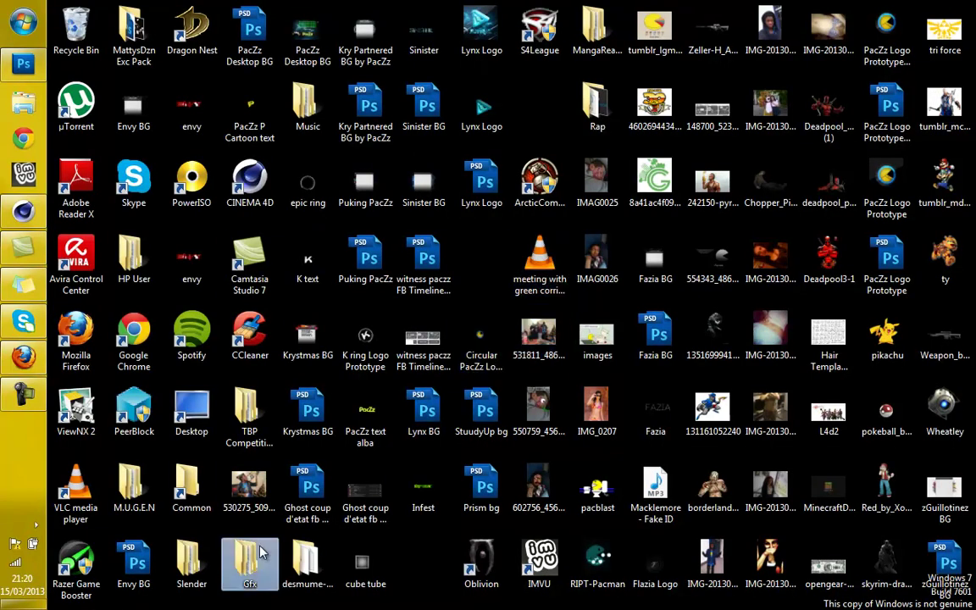
pyautogui.doubleClick(338, 293)
pyautogui.doubleClick(305, 323)
pyautogui.doubleClick(305, 272)
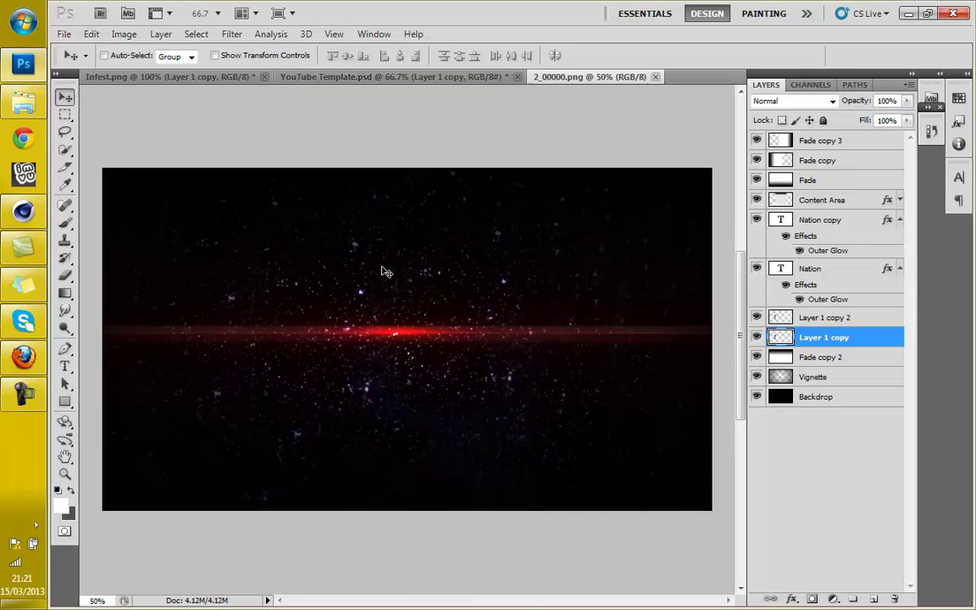
# Step: Bring the 2_00000 flare into the template as a Lighten layer, then return to Optic Flares
pyautogui.click(381, 77)
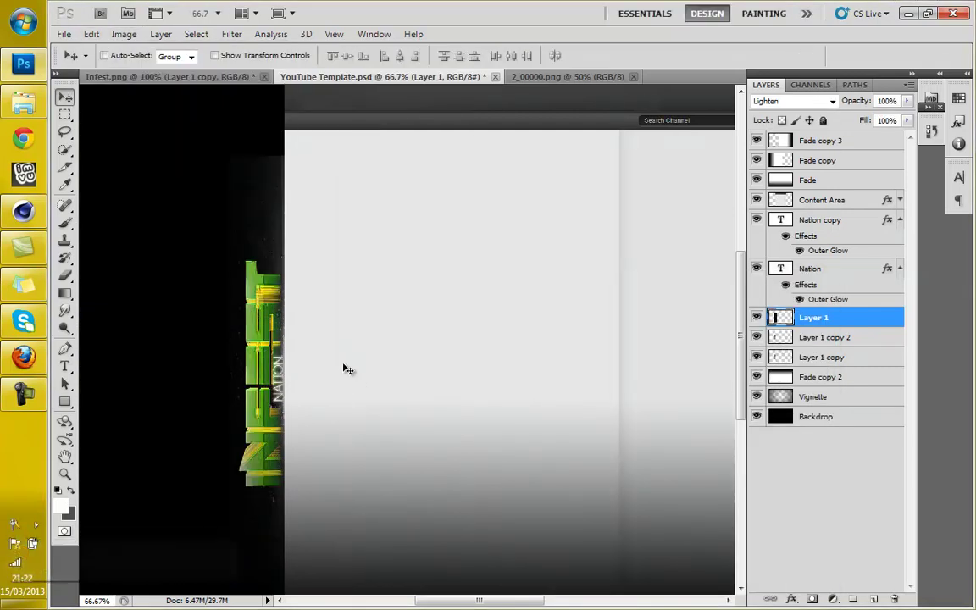
pyautogui.hotkey('alt', 'Tab')
pyautogui.scroll(-5, 357, 355)
pyautogui.scroll(-5, 268, 364)
# Step: Copy the dark Comp 1 sparkle image into the template and scale it down
pyautogui.doubleClick(267, 364)
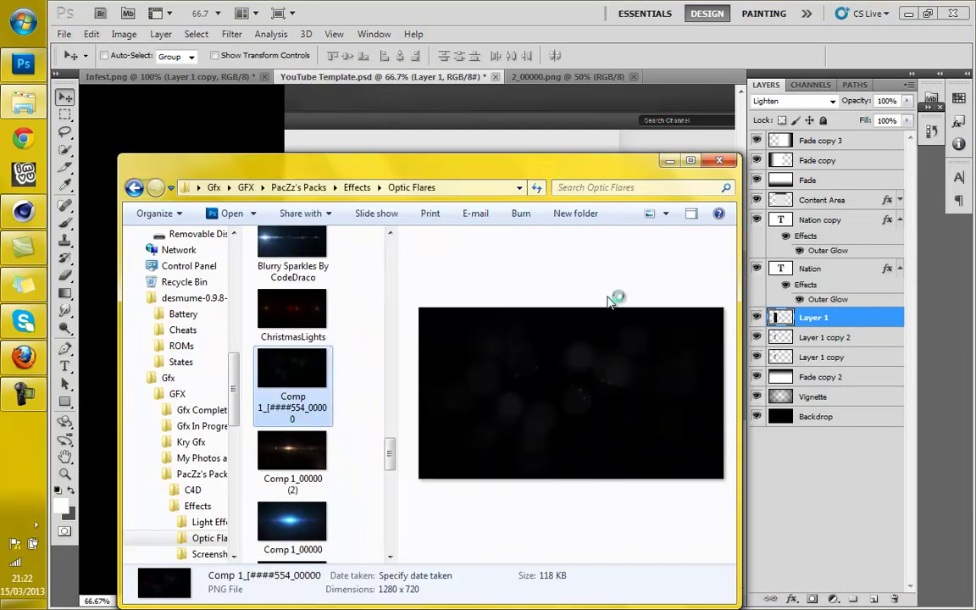
pyautogui.moveTo(425, 180); pyautogui.dragTo(493, 233)
pyautogui.hotkey('ctrl', 't')
pyautogui.moveTo(518, 158); pyautogui.dragTo(386, 334)
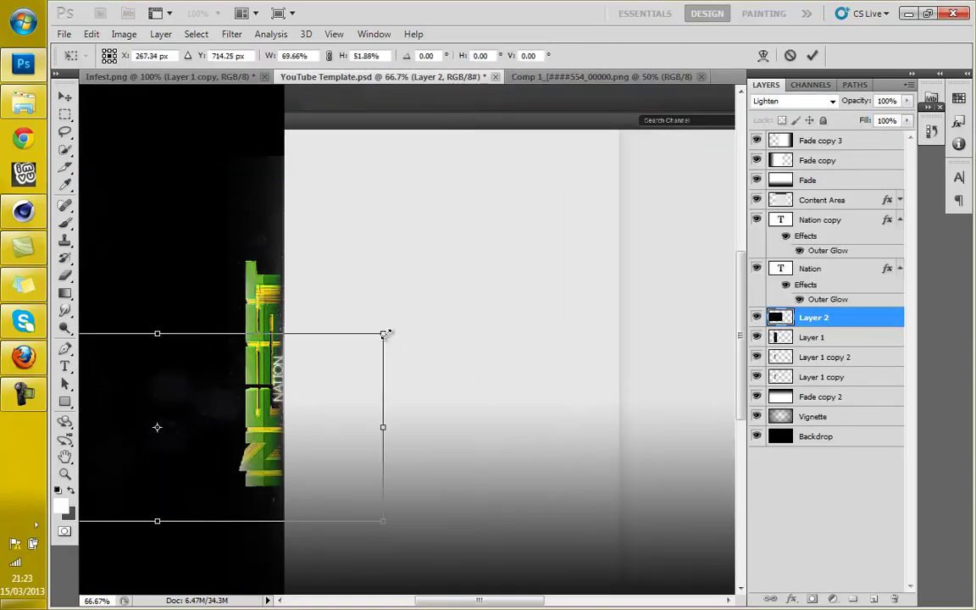
pyautogui.press('Return')
pyautogui.click(91, 34)
pyautogui.click(110, 316)
pyautogui.press('Return')
# Step: Move the sparkle layer above Content Area and make two copies of it
pyautogui.moveTo(823, 200); pyautogui.dragTo(822, 196)
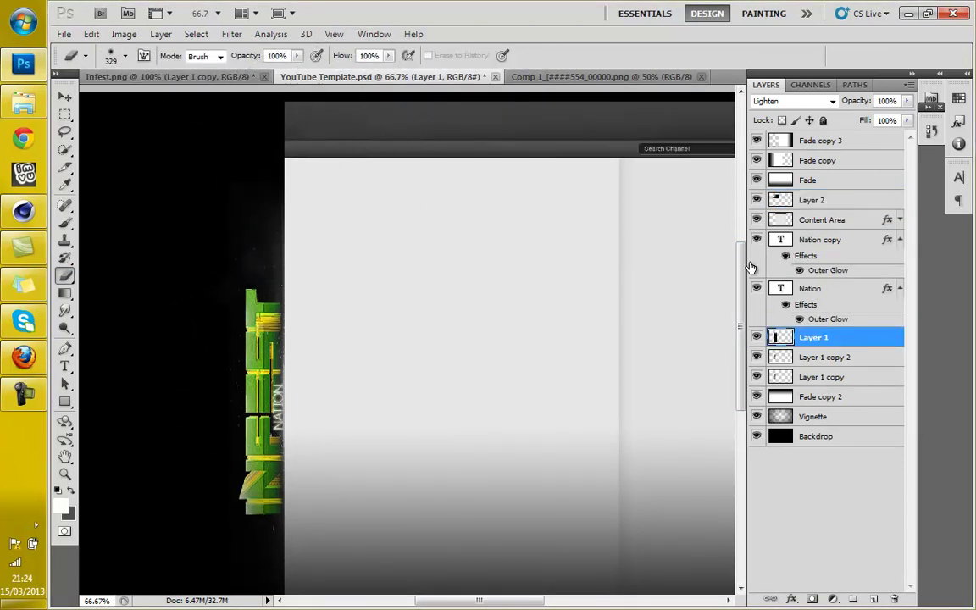
pyautogui.click(812, 200)
pyautogui.hotkey('ctrl', 'j')
pyautogui.hotkey('ctrl', 'alt', 'j')
pyautogui.press('Return')
pyautogui.press('v')
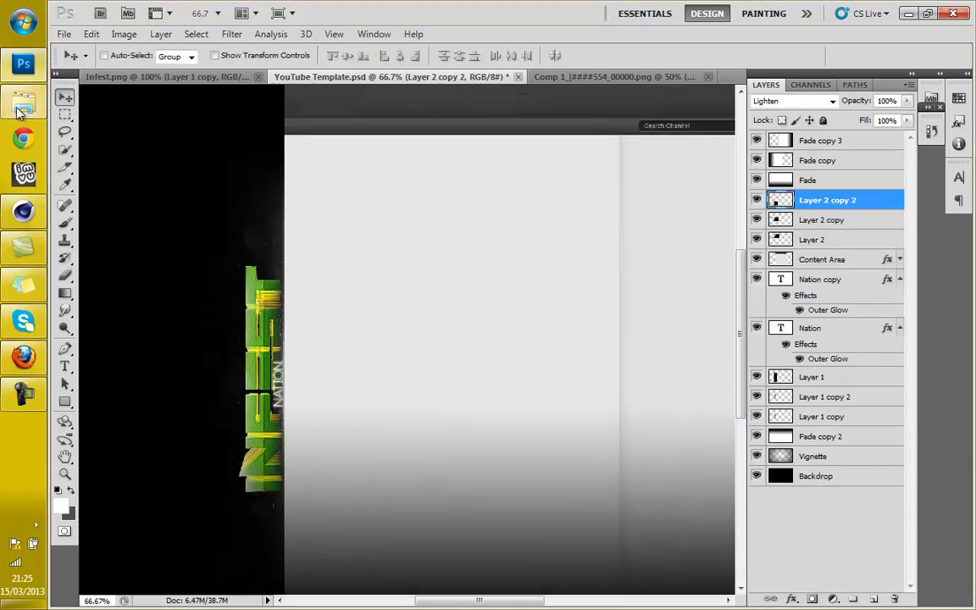
pyautogui.click(23, 106)
# Step: Copy the Particles001 image from the Particles folder into the YouTube template
pyautogui.scroll(-3, 331, 339)
pyautogui.click(214, 538)
pyautogui.moveTo(390, 262); pyautogui.dragTo(404, 376)
pyautogui.scroll(5, 329, 255)
pyautogui.moveTo(330, 255); pyautogui.dragTo(635, 76)
pyautogui.moveTo(542, 322)
pyautogui.mouseDown()
pyautogui.moveTo(318, 81)
pyautogui.moveTo(424, 254)
pyautogui.mouseUp()
# Step: Move the particles layer down the stack, set it to Lighten and resize it
pyautogui.hotkey('ctrl', '[')
pyautogui.hotkey('ctrl', '[')
pyautogui.hotkey('ctrl', '[')
pyautogui.click(792, 100)
pyautogui.click(780, 221)
pyautogui.click(91, 34)
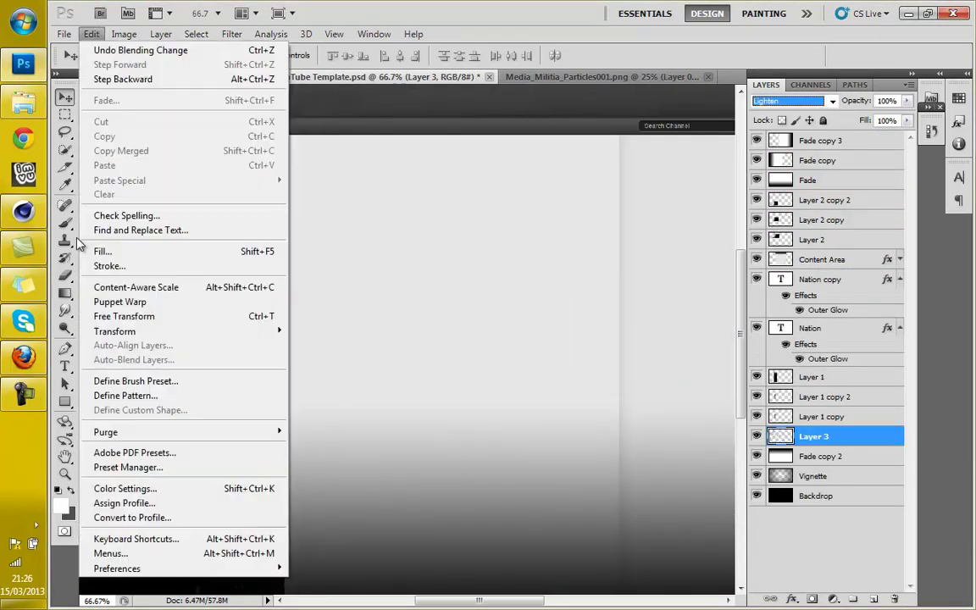
pyautogui.click(124, 316)
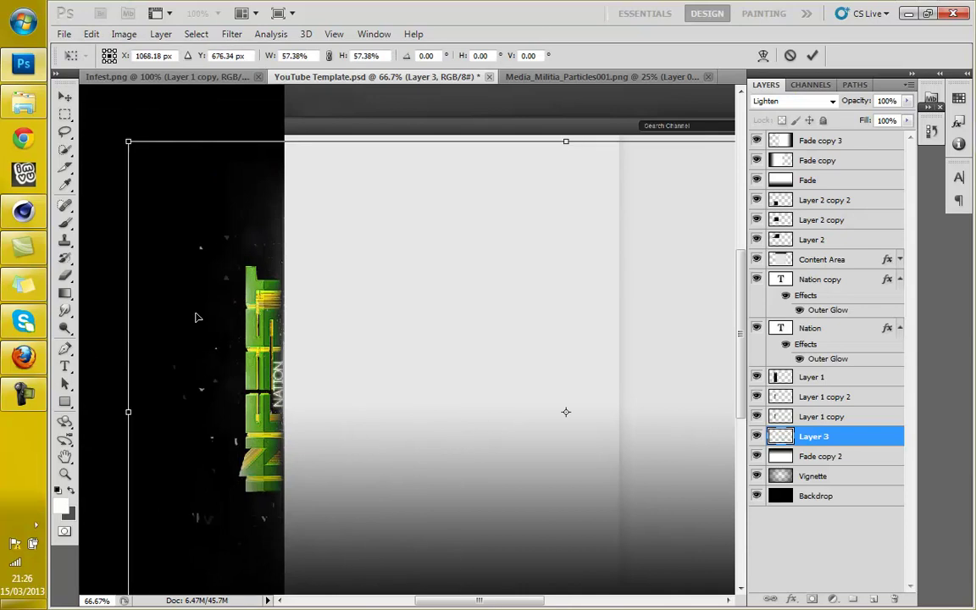
pyautogui.press('Return')
pyautogui.click(124, 34)
# Step: Desaturate the particles to grey (Saturation -100), erase their edges and duplicate the layer
pyautogui.click(327, 161)
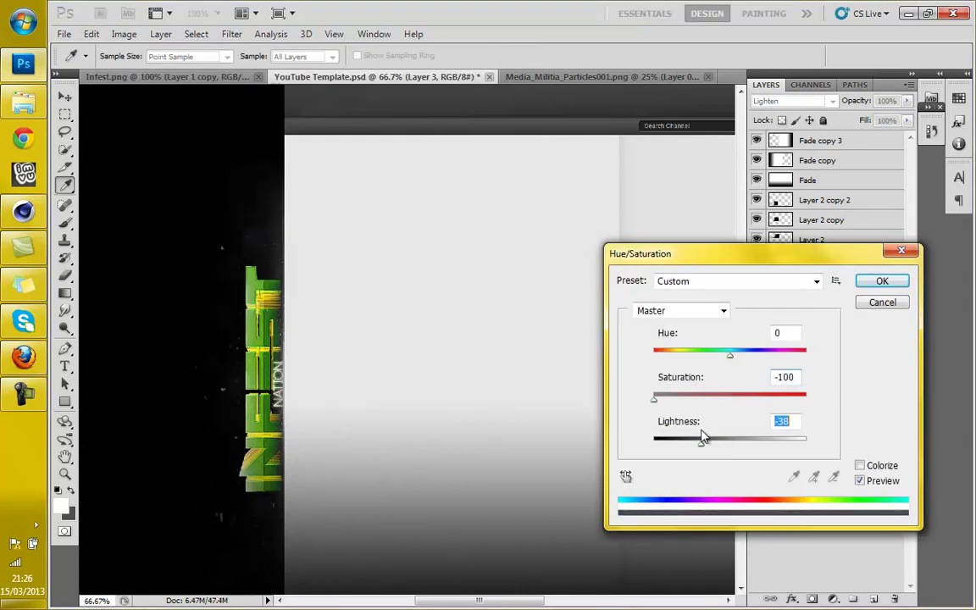
pyautogui.press('Return')
pyautogui.click(124, 34)
pyautogui.click(327, 195)
pyautogui.press('Return')
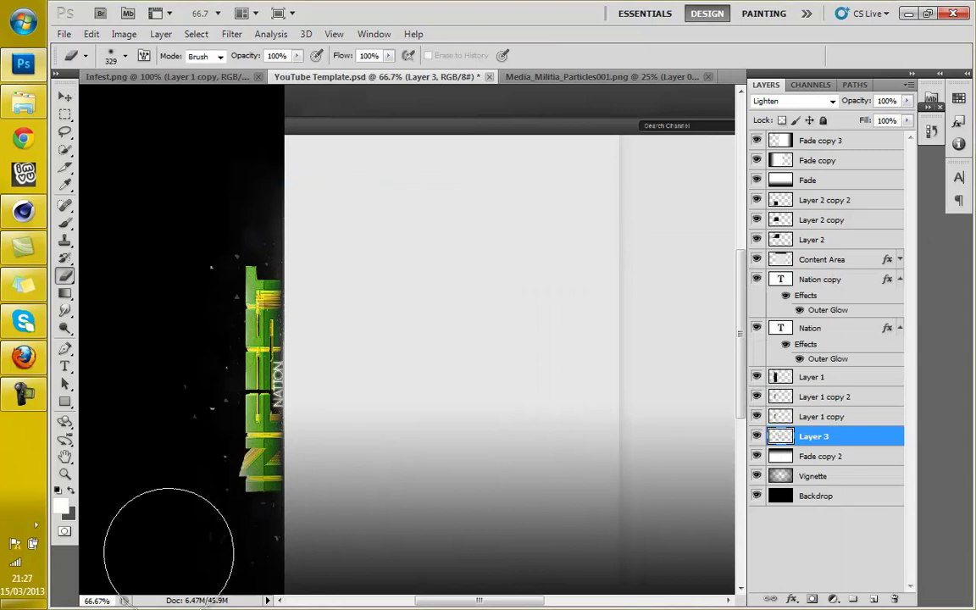
pyautogui.hotkey('ctrl', 'j')
pyautogui.press('v')
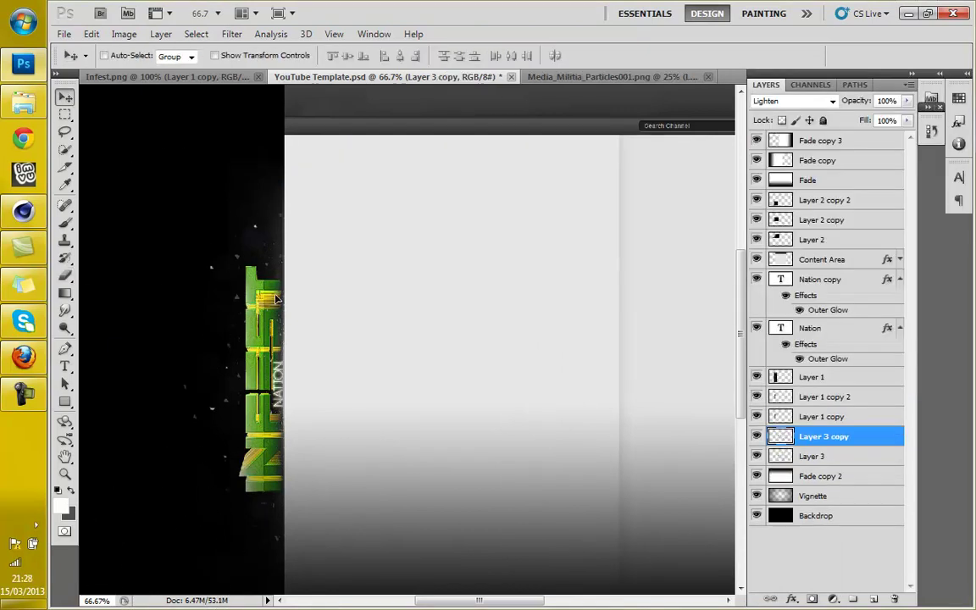
pyautogui.click(23, 102)
# Step: Add the hit smoke image from Smoke, rotated near vertical, shrunk and placed beside the logo
pyautogui.doubleClick(349, 342)
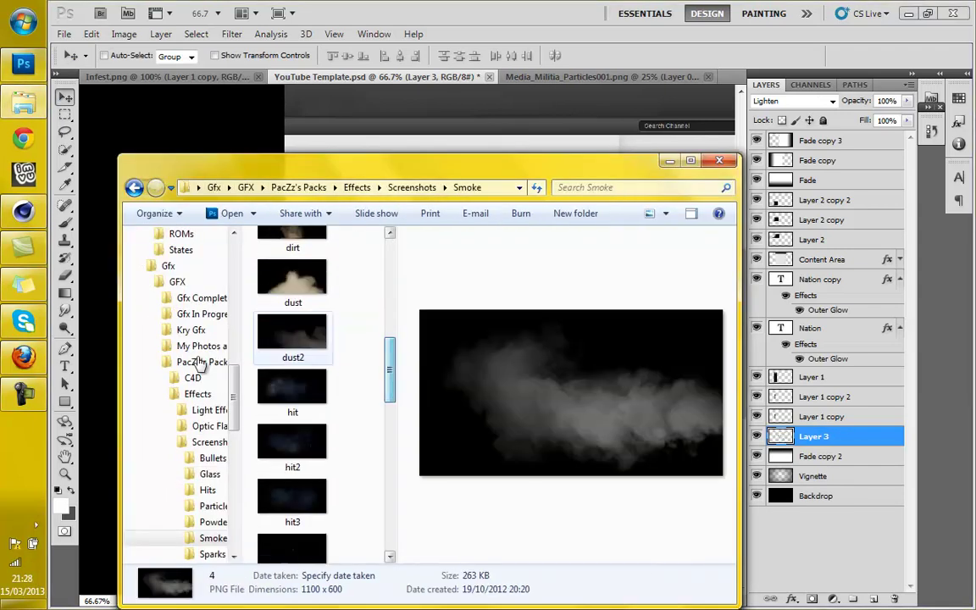
pyautogui.doubleClick(291, 388)
pyautogui.click(719, 160)
pyautogui.click(90, 34)
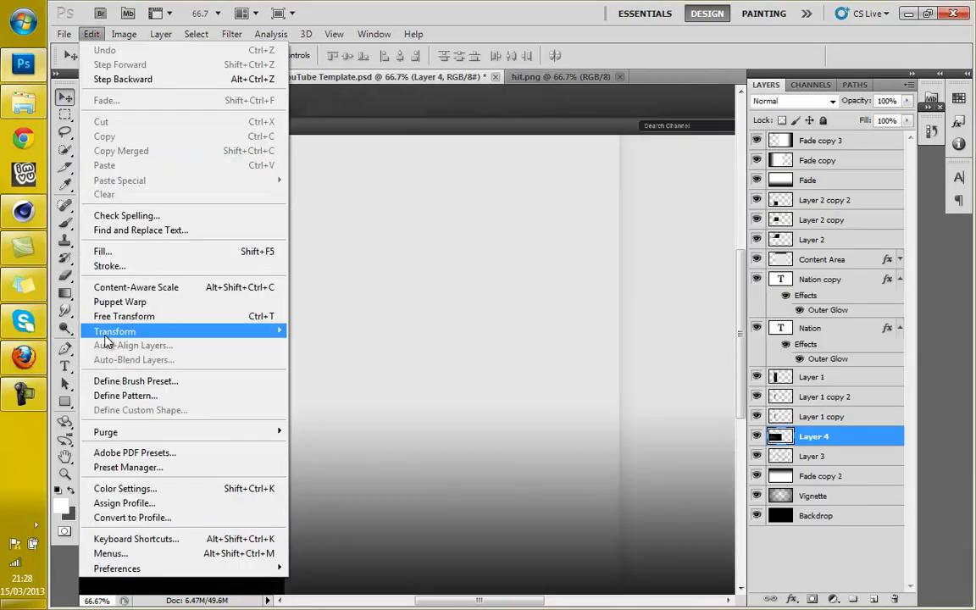
pyautogui.click(126, 316)
pyautogui.moveTo(461, 262); pyautogui.dragTo(461, 254)
pyautogui.moveTo(405, 593); pyautogui.dragTo(278, 332)
pyautogui.moveTo(211, 295); pyautogui.dragTo(284, 396)
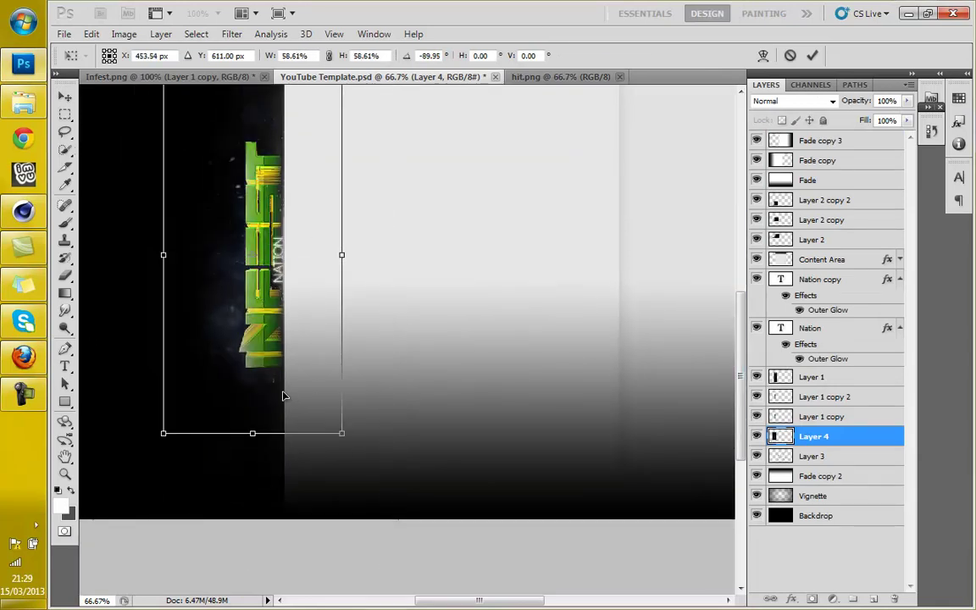
pyautogui.press('Return')
# Step: Duplicate the smoke layer and set the original to Lighten
pyautogui.rightClick(814, 436)
pyautogui.press('Escape')
pyautogui.hotkey('ctrl', 'j')
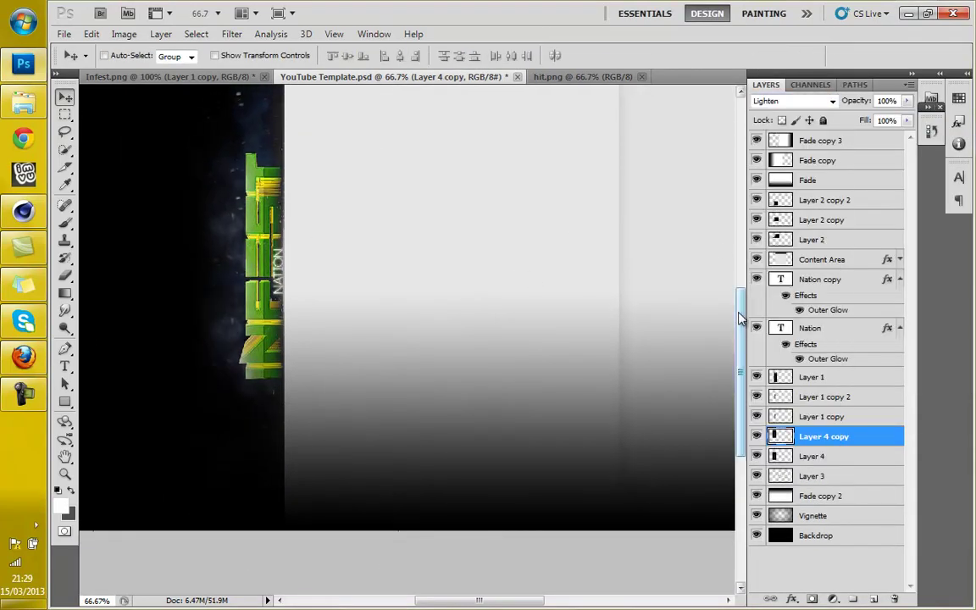
pyautogui.click(813, 456)
pyautogui.click(792, 101)
pyautogui.click(765, 223)
# Step: Flip the glow copy to mirror it and move it just under Layer 1
pyautogui.click(92, 34)
pyautogui.click(373, 496)
pyautogui.click(92, 34)
pyautogui.click(320, 510)
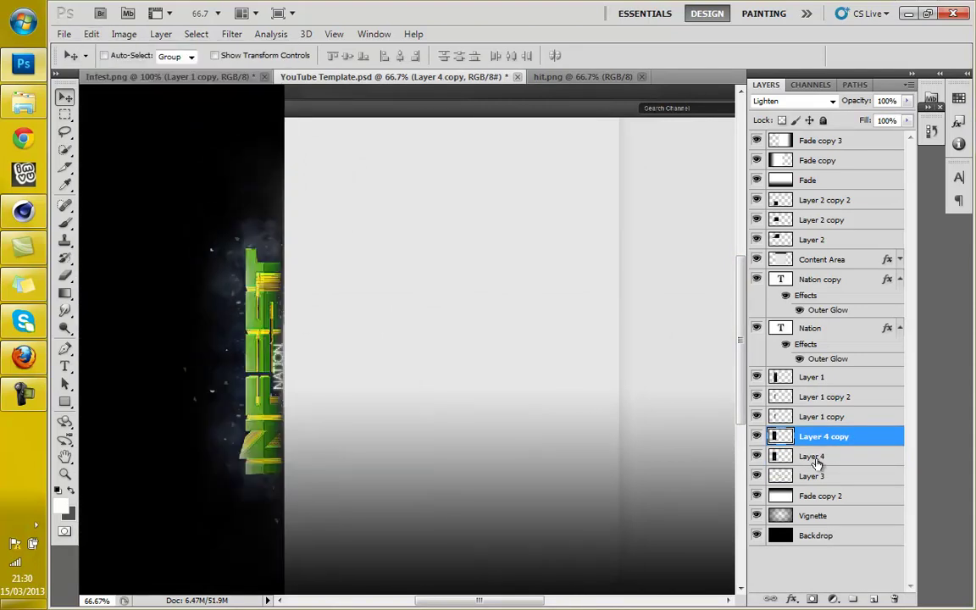
pyautogui.rightClick(815, 462)
pyautogui.moveTo(822, 436); pyautogui.dragTo(839, 398)
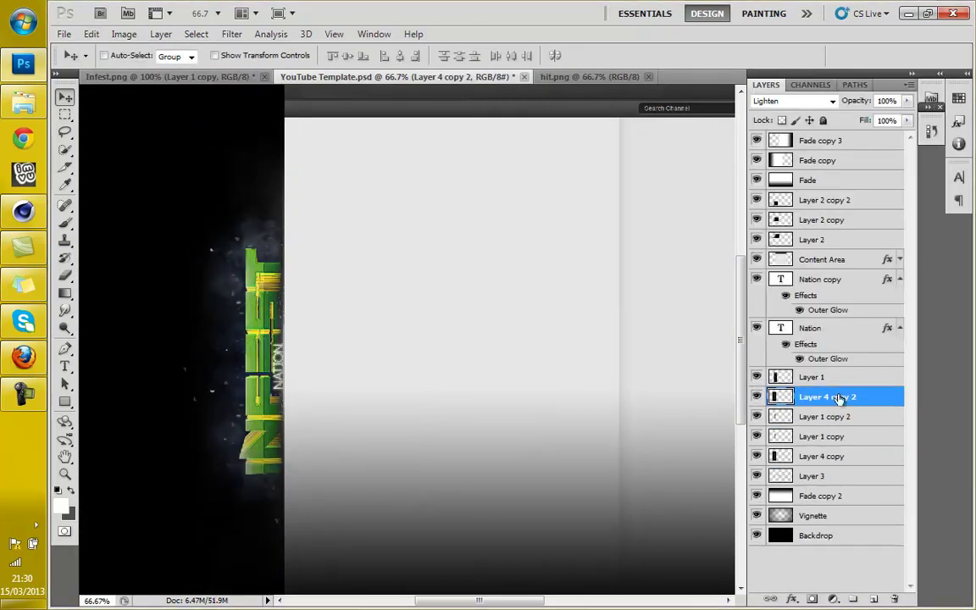
# Step: Try an outer glow, discard it, and merge the two glow layers into one
pyautogui.rightClick(827, 396)
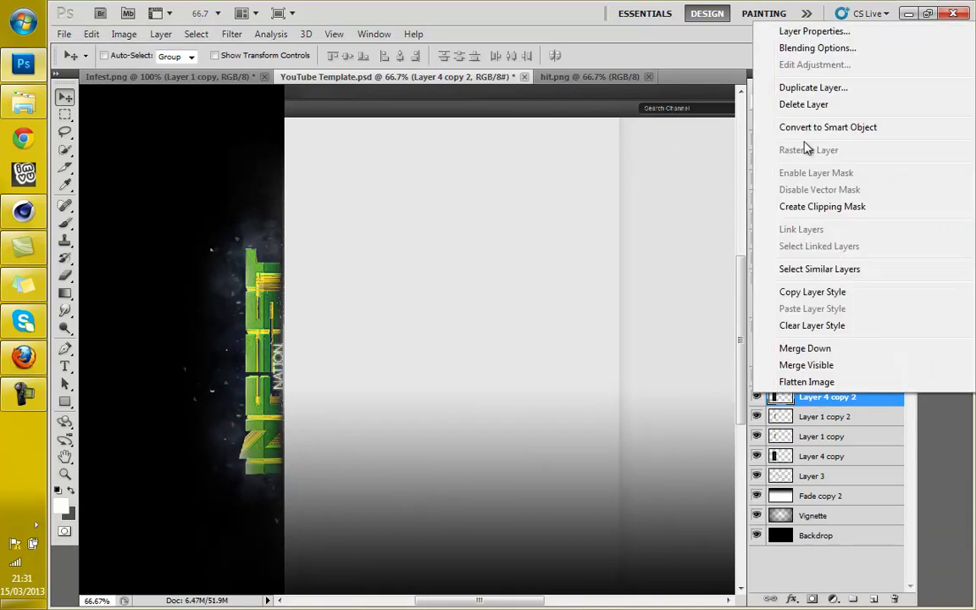
pyautogui.click(809, 26)
pyautogui.click(490, 224)
pyautogui.click(879, 177)
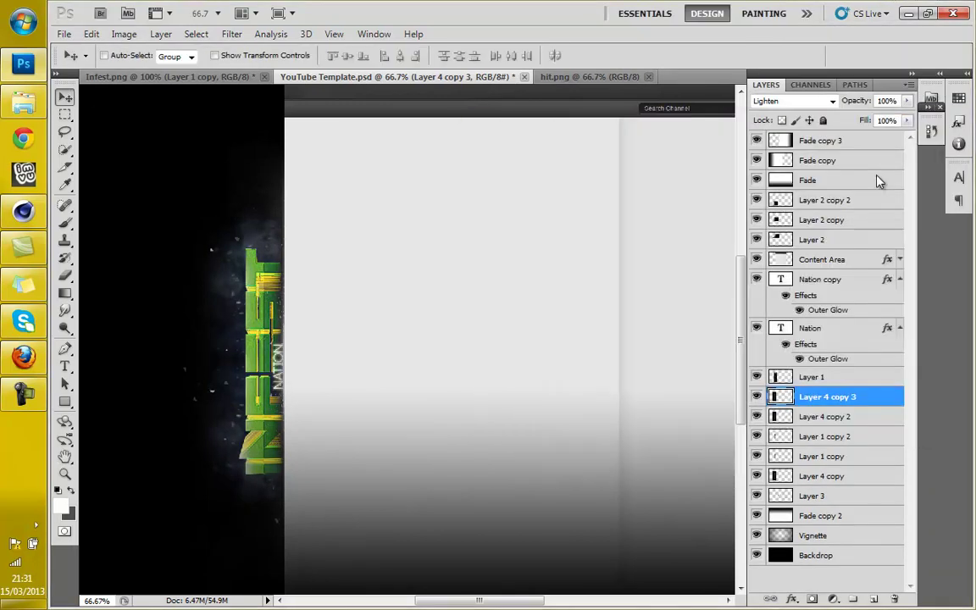
pyautogui.rightClick(826, 419)
pyautogui.click(818, 348)
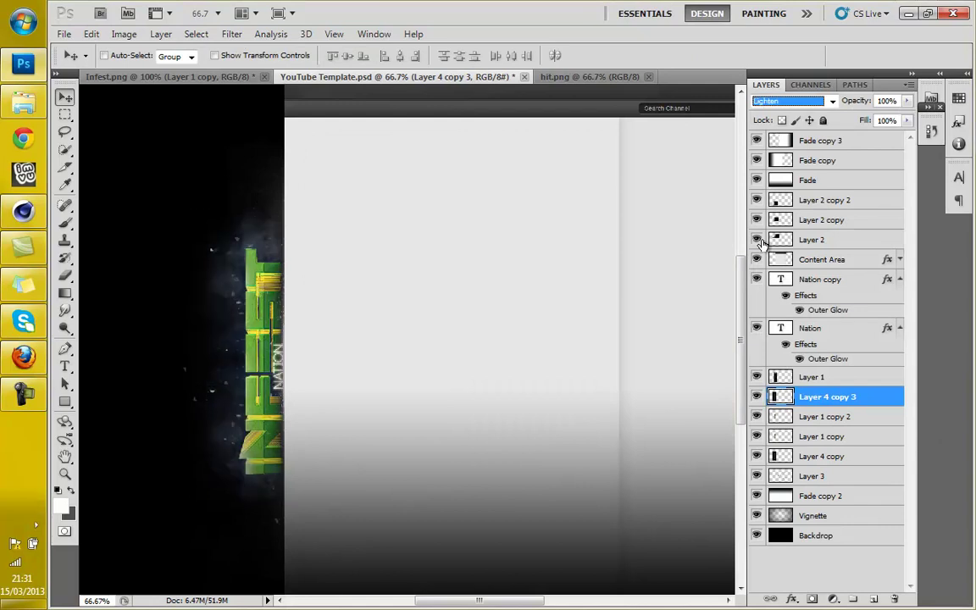
# Step: Set the merged glow to Lighten and duplicate it up to Layer 4 copy 5
pyautogui.press('Up')
pyautogui.press('Up')
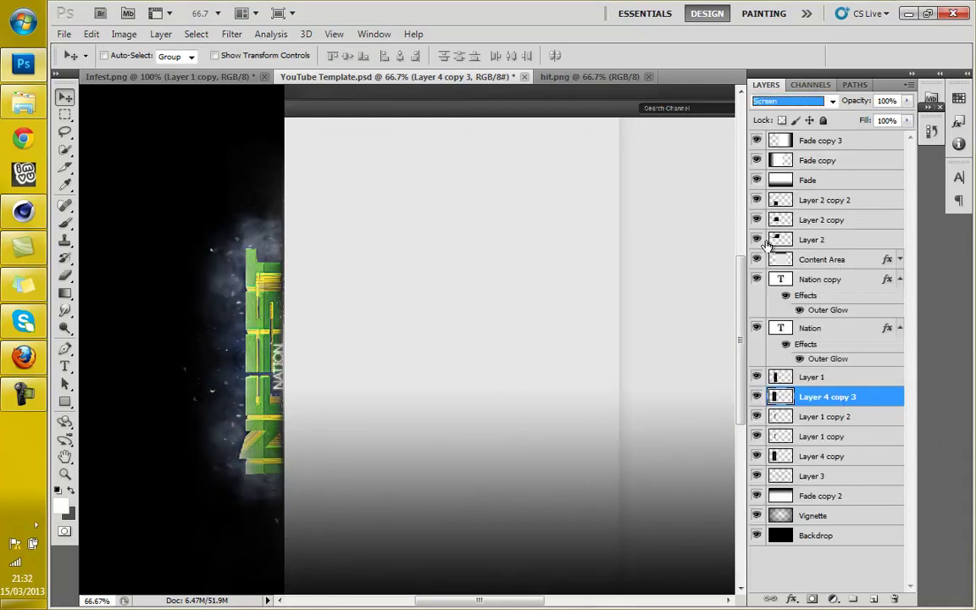
pyautogui.hotkey('ctrl', 'j')
pyautogui.hotkey('ctrl', 'alt', 'j')
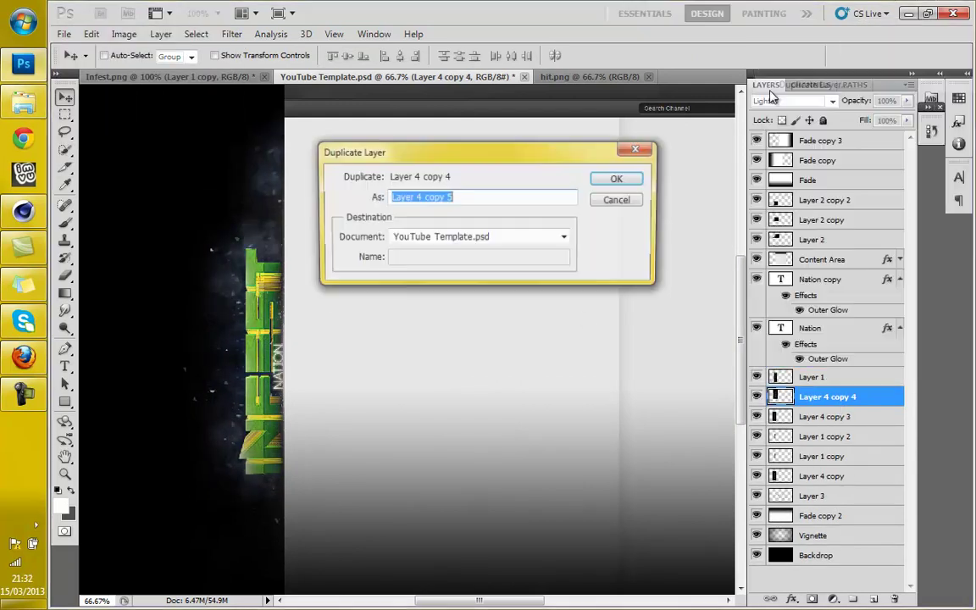
pyautogui.press('Return')
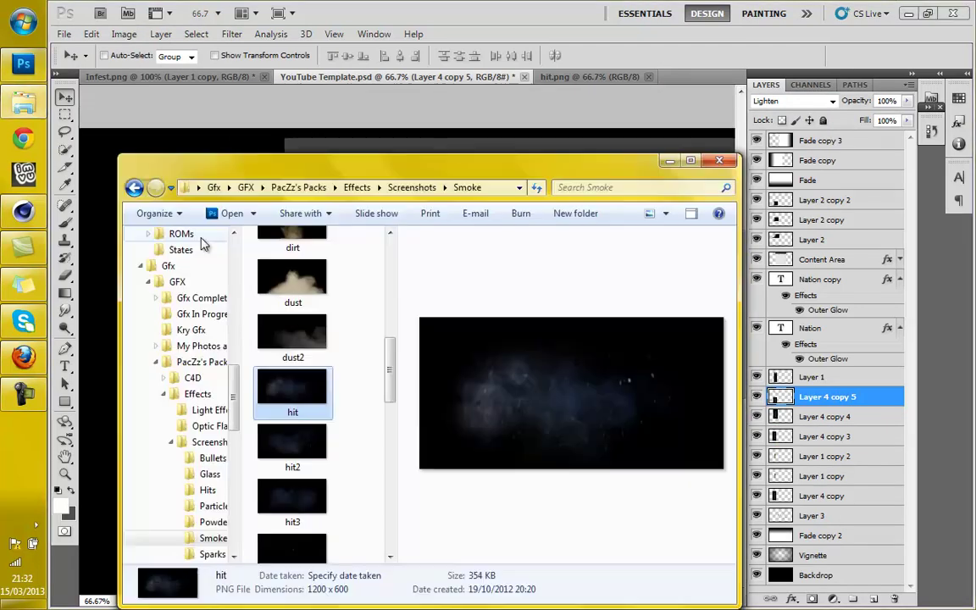
pyautogui.scroll(-3, 282, 363)
pyautogui.press('BackSpace')
# Step: Browse the effects folders to HQ Images > Space and open image 1.jpg
pyautogui.click(282, 358)
pyautogui.doubleClick(284, 257)
pyautogui.press('BackSpace')
pyautogui.doubleClick(281, 273)
pyautogui.scroll(-5, 409, 356)
pyautogui.press('BackSpace')
pyautogui.press('BackSpace')
pyautogui.press('BackSpace')
pyautogui.doubleClick(321, 285)
pyautogui.doubleClick(284, 370)
pyautogui.rightClick(281, 481)
pyautogui.press('Escape')
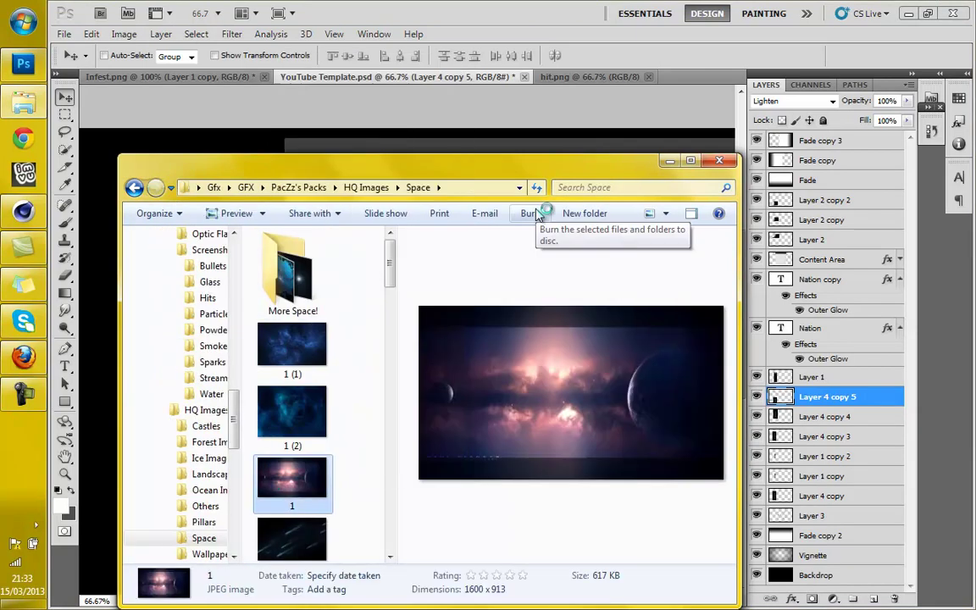
pyautogui.doubleClick(291, 481)
# Step: Place the space image over the left sidebar in Color Dodge and erase its edges
pyautogui.moveTo(382, 338); pyautogui.dragTo(372, 76)
pyautogui.click(92, 34)
pyautogui.click(116, 316)
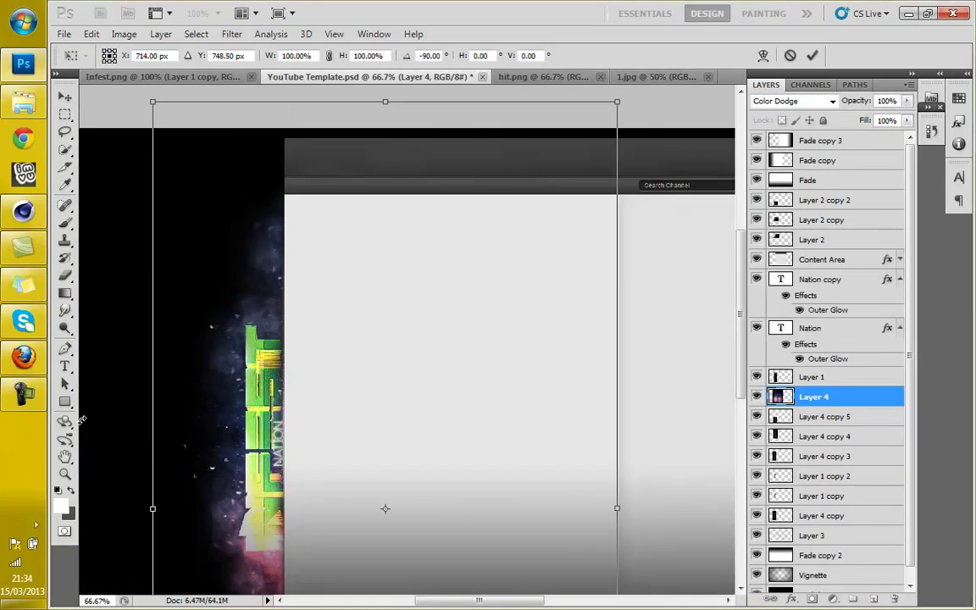
pyautogui.moveTo(301, 311); pyautogui.dragTo(174, 303)
pyautogui.press('Return')
pyautogui.press('e')
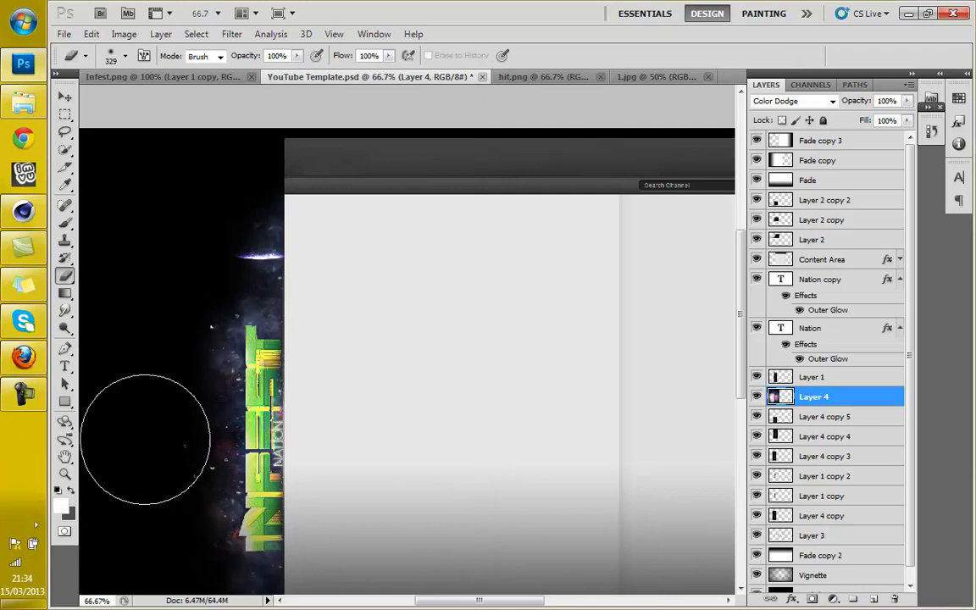
pyautogui.moveTo(743, 366); pyautogui.dragTo(742, 391)
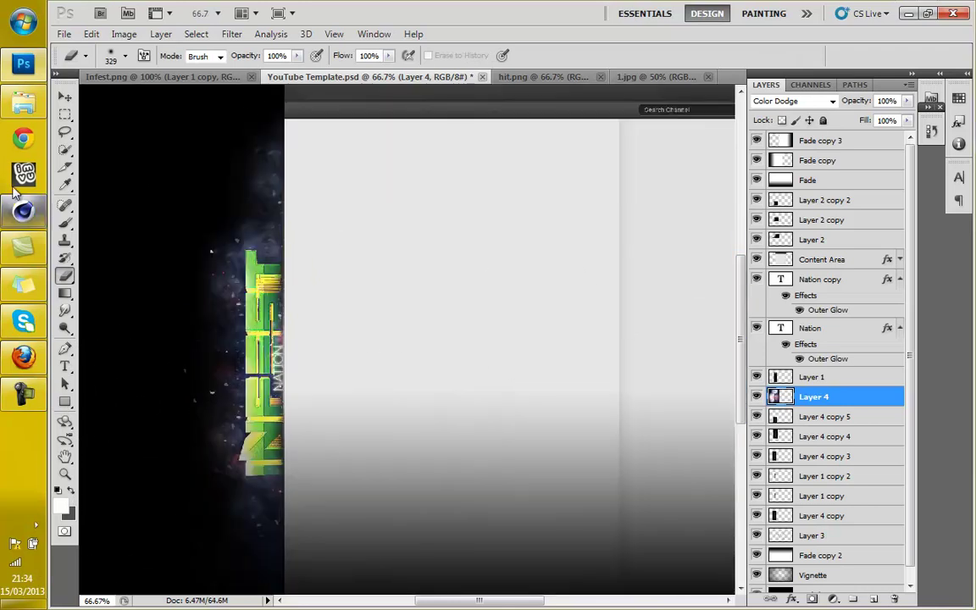
# Step: Browse the Space folders to the teal thumbbig-174223 nebula image
pyautogui.click(15, 193)
pyautogui.click(214, 536)
pyautogui.scroll(-5, 291, 382)
pyautogui.press('BackSpace')
pyautogui.moveTo(391, 272); pyautogui.dragTo(391, 500)
pyautogui.rightClick(288, 474)
# Step: Bring the teal nebula into the YouTube Template as Layer 5, closing hit.png and 1.jpg
pyautogui.click(576, 381)
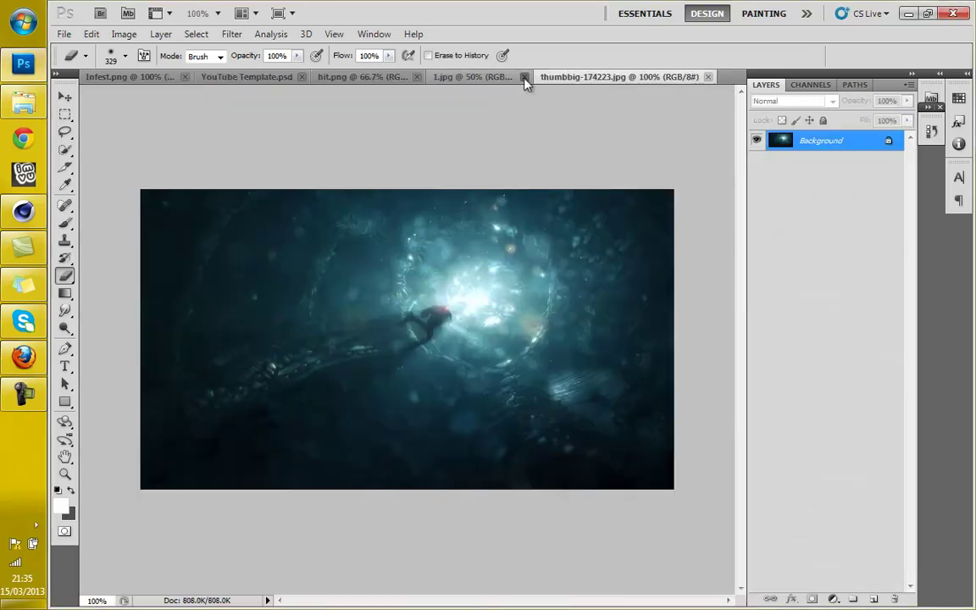
pyautogui.click(525, 77)
pyautogui.click(416, 77)
pyautogui.press('v')
pyautogui.click(322, 78)
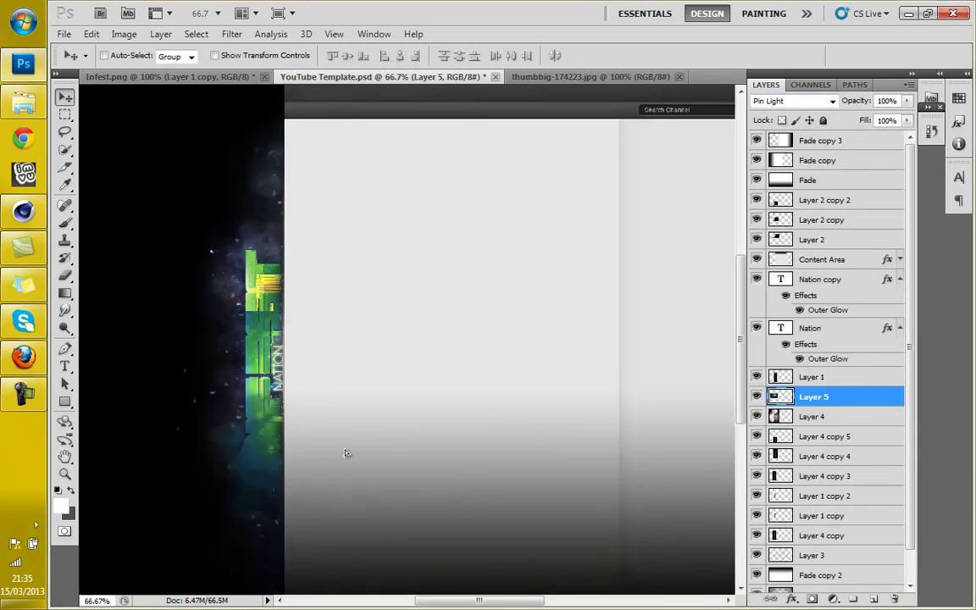
# Step: Scale the teal nebula to 179% in Lighten mode beside INFEST, then brush over its glow
pyautogui.hotkey('ctrl', 't')
pyautogui.moveTo(333, 404); pyautogui.dragTo(559, 512)
pyautogui.moveTo(381, 315); pyautogui.dragTo(259, 384)
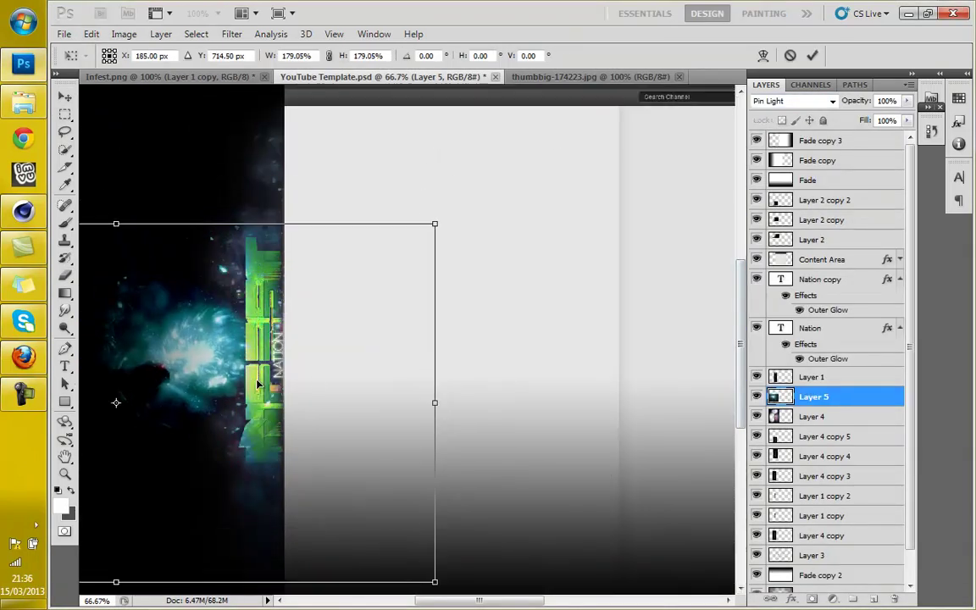
pyautogui.click(792, 101)
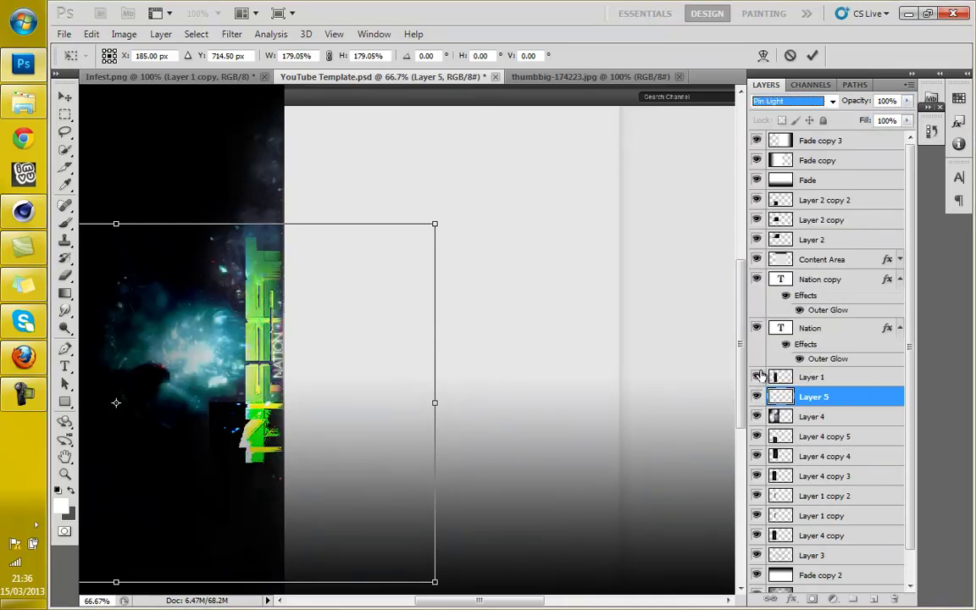
pyautogui.press('Up')
pyautogui.press('Up')
pyautogui.press('Up')
pyautogui.moveTo(323, 408); pyautogui.dragTo(292, 384)
pyautogui.press('Return')
pyautogui.press('b')
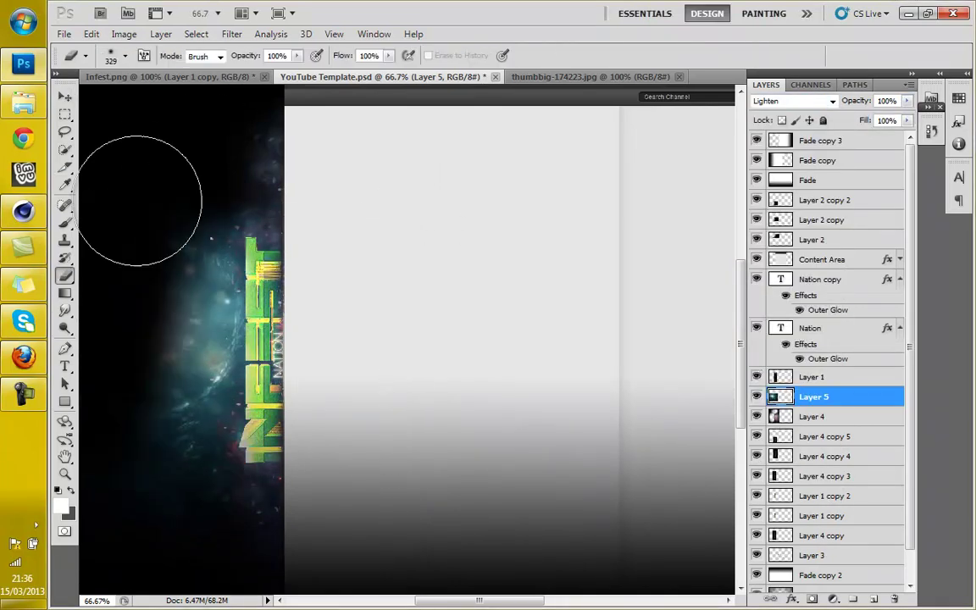
pyautogui.moveTo(139, 201); pyautogui.dragTo(228, 579)
# Step: Browse the image folder to Effects > Light Effects
pyautogui.click(23, 103)
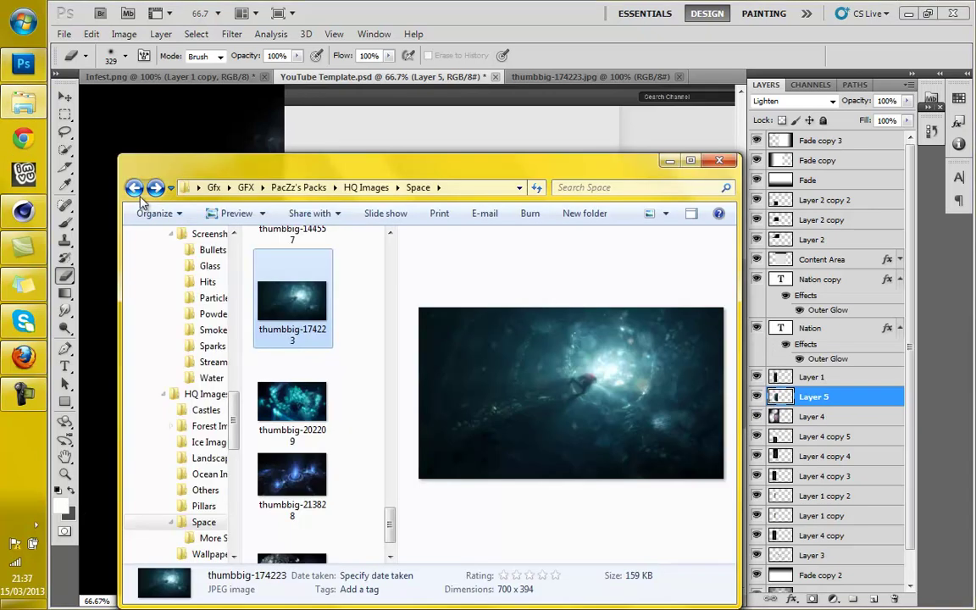
pyautogui.press('BackSpace')
pyautogui.press('BackSpace')
pyautogui.doubleClick(284, 274)
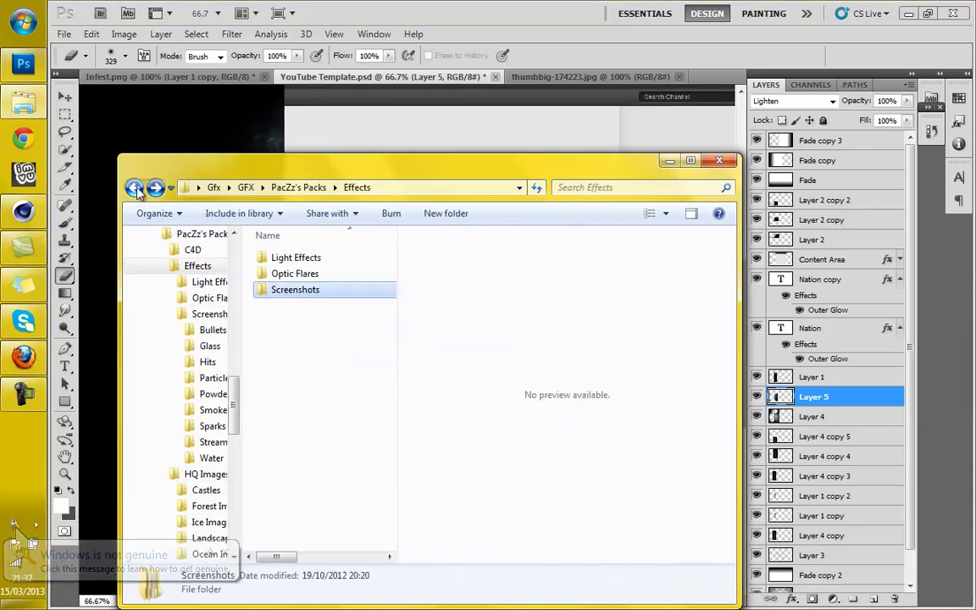
pyautogui.doubleClick(296, 257)
pyautogui.moveTo(390, 262); pyautogui.dragTo(427, 555)
# Step: Close the folder window and duplicate the Fade copy layer as Fade copy 4
pyautogui.click(717, 162)
pyautogui.rightClick(817, 160)
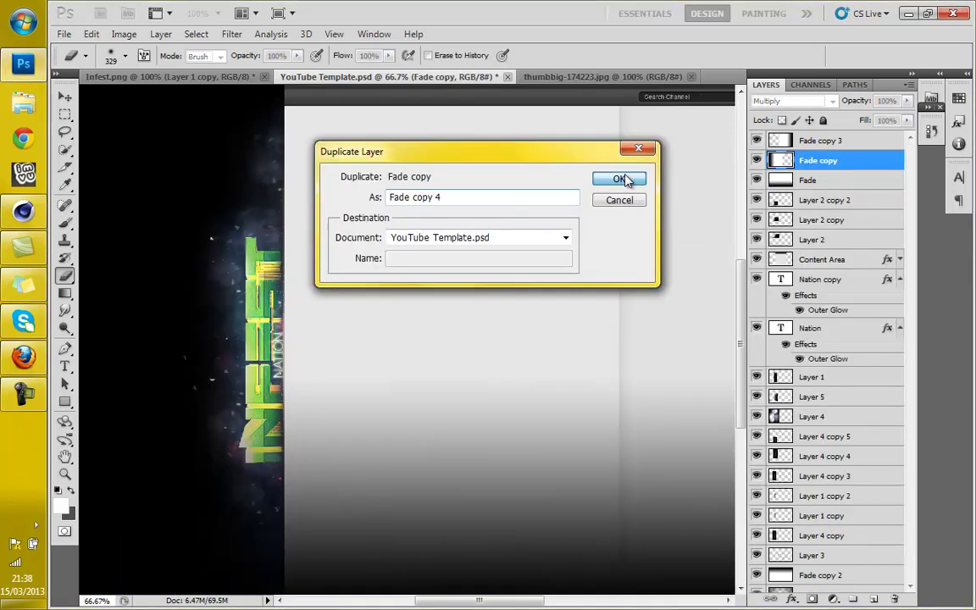
pyautogui.click(626, 179)
pyautogui.press('v')
pyautogui.click(792, 100)
# Step: Try Overlay, Hard Light and Color Dodge blend modes on Fade copy 4 against Normal
pyautogui.click(847, 183)
pyautogui.click(792, 101)
pyautogui.click(799, 268)
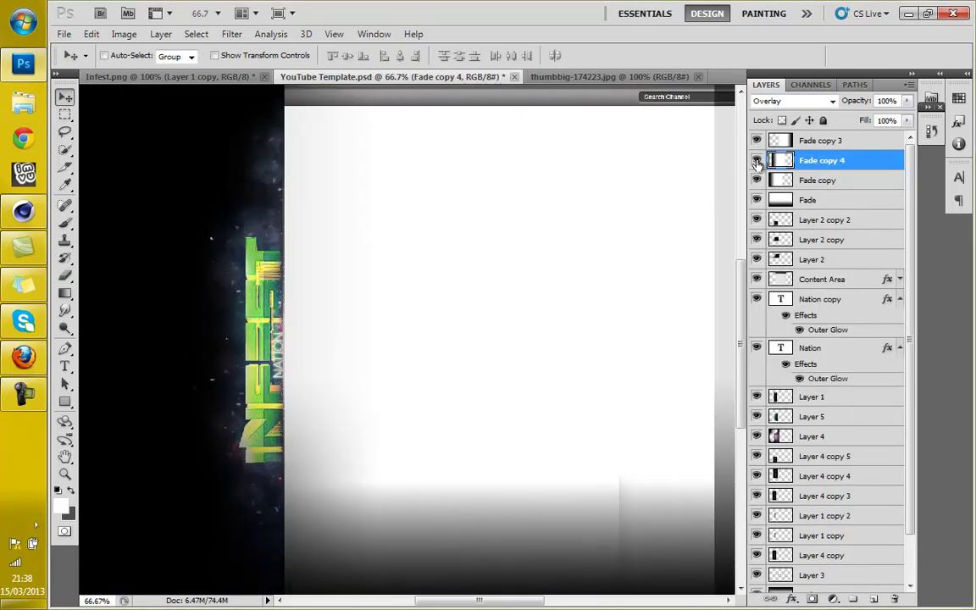
pyautogui.click(820, 102)
pyautogui.press('Down')
pyautogui.press('Down')
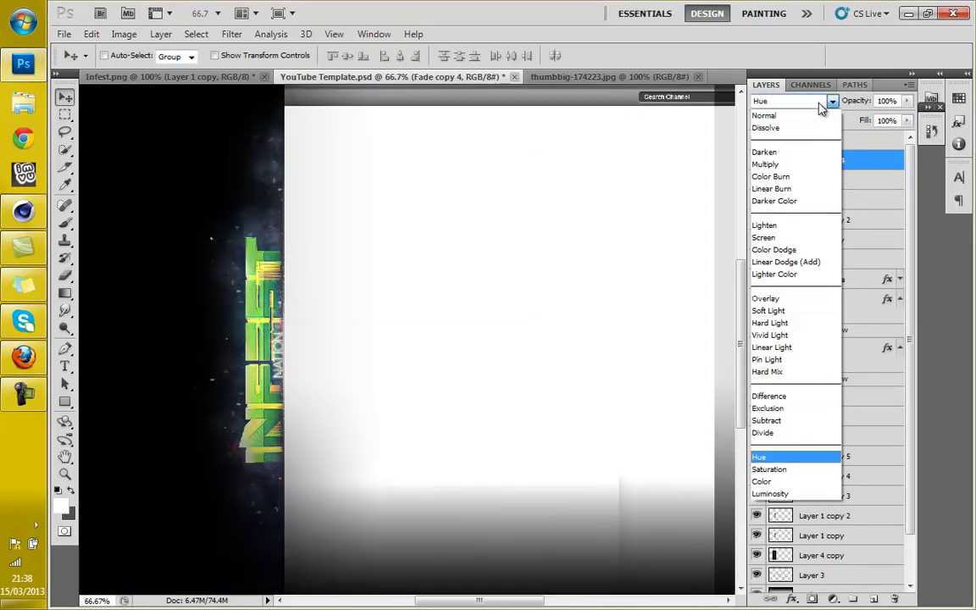
pyautogui.click(767, 115)
pyautogui.press('Down')
pyautogui.press('Down')
pyautogui.press('Down')
pyautogui.press('Down')
pyautogui.hotkey('ctrl', 'z')
pyautogui.hotkey('ctrl', 'z')
pyautogui.hotkey('ctrl', 'z')
pyautogui.hotkey('ctrl', 'z')
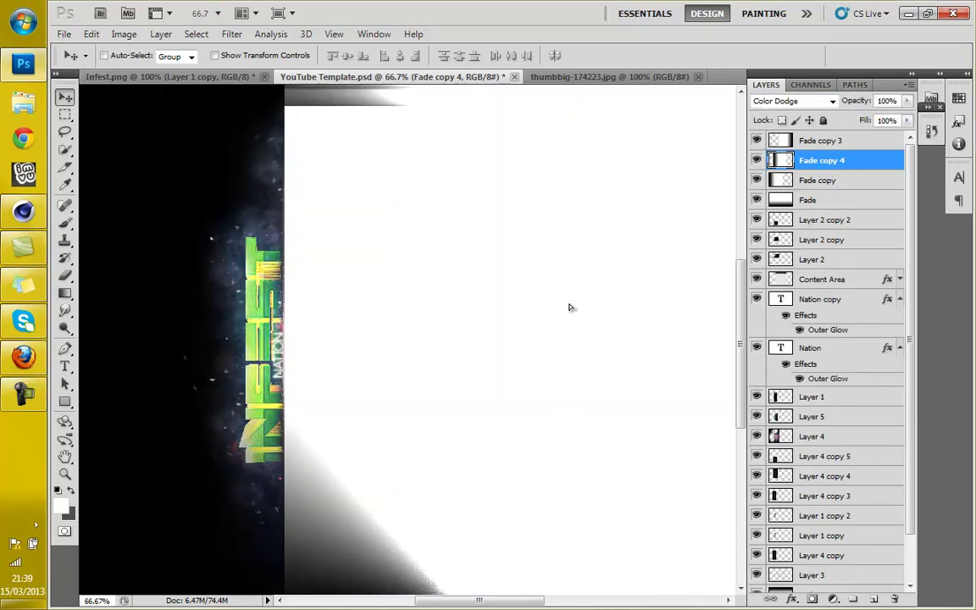
# Step: Compare Fade copy 4 hidden and shown, move it below Content Area, then select the sidebar layers
pyautogui.click(756, 160)
pyautogui.click(756, 160)
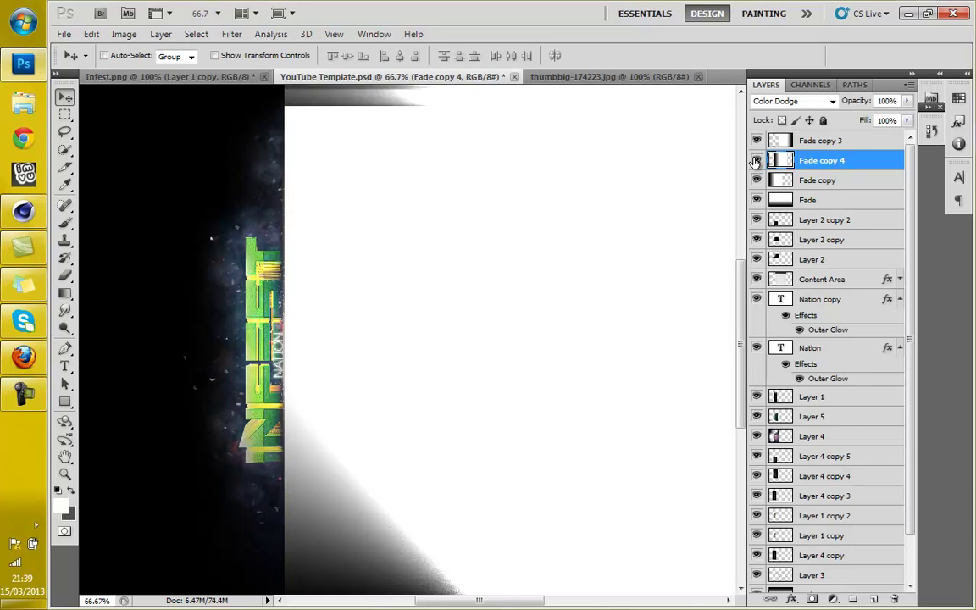
pyautogui.moveTo(756, 161); pyautogui.dragTo(788, 297)
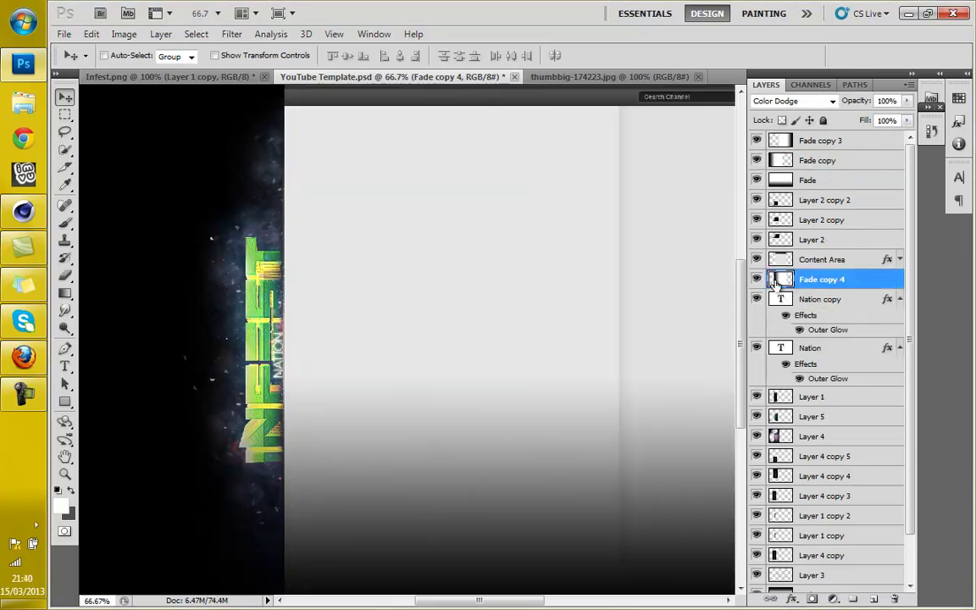
pyautogui.keyDown('ctrl'); pyautogui.click(814, 200); pyautogui.keyUp('ctrl')
pyautogui.keyDown('ctrl'); pyautogui.click(813, 219); pyautogui.keyUp('ctrl')
pyautogui.keyDown('ctrl'); pyautogui.click(814, 240); pyautogui.keyUp('ctrl')
# Step: Duplicate the sidebar layers, move the copy right, merge it and place it above Fade copy 2
pyautogui.keyDown('shift'); pyautogui.click(813, 475); pyautogui.keyUp('shift')
pyautogui.scroll(-5, 848, 508)
pyautogui.rightClick(798, 503)
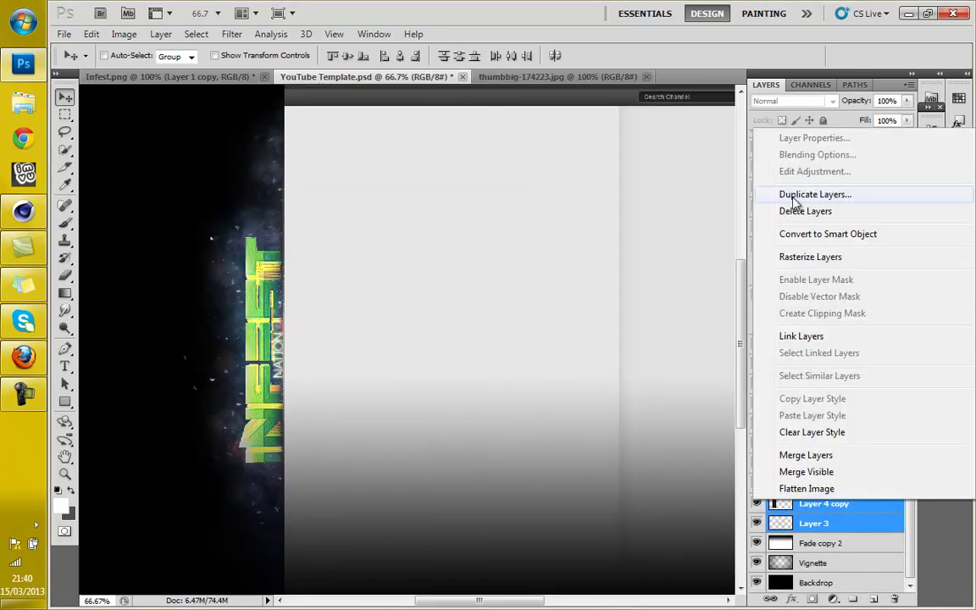
pyautogui.click(795, 196)
pyautogui.moveTo(281, 416); pyautogui.dragTo(616, 404)
pyautogui.rightClick(873, 347)
pyautogui.click(823, 348)
pyautogui.moveTo(813, 201); pyautogui.dragTo(811, 532)
# Step: Merge the original Layer 1 copy 2, Nation, Nation copy, Layer 2 and Layer 2 copy layers into one
pyautogui.hscroll(5, 709, 471)
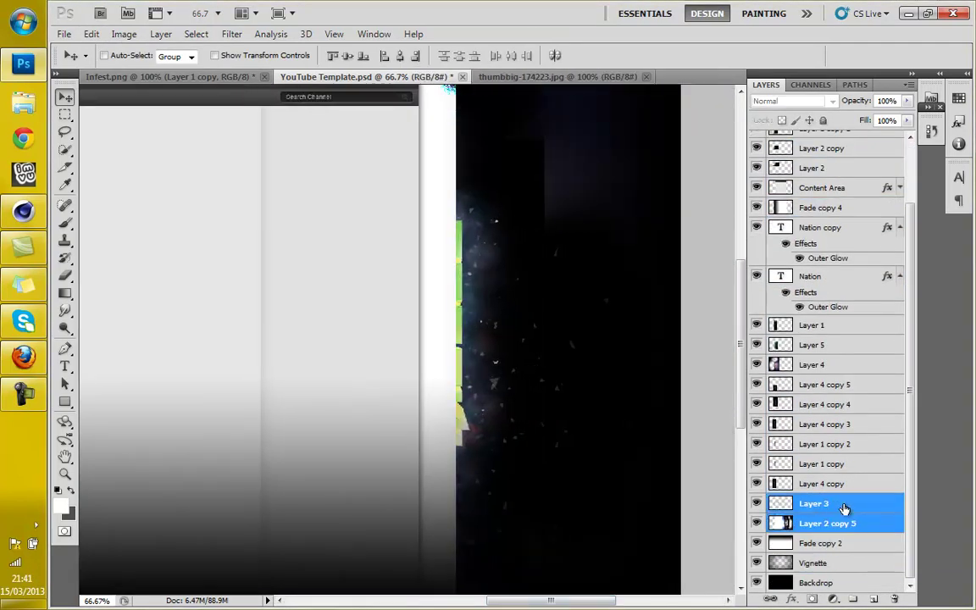
pyautogui.keyDown('shift'); pyautogui.click(809, 326); pyautogui.keyUp('shift')
pyautogui.scroll(3, 809, 283)
pyautogui.click(810, 386)
pyautogui.keyDown('shift'); pyautogui.click(826, 505); pyautogui.keyUp('shift')
pyautogui.keyDown('ctrl'); pyautogui.click(810, 346); pyautogui.keyUp('ctrl')
pyautogui.keyDown('ctrl'); pyautogui.click(820, 297); pyautogui.keyUp('ctrl')
pyautogui.keyDown('ctrl'); pyautogui.click(811, 237); pyautogui.keyUp('ctrl')
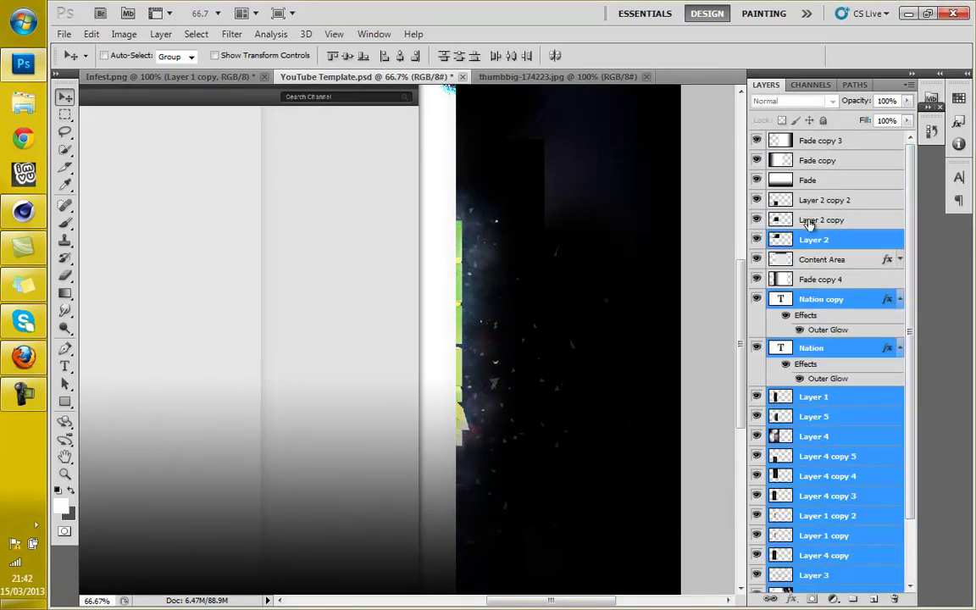
pyautogui.keyDown('ctrl'); pyautogui.click(806, 218); pyautogui.keyUp('ctrl')
pyautogui.scroll(-2, 911, 566)
pyautogui.hotkey('ctrl', 'e')
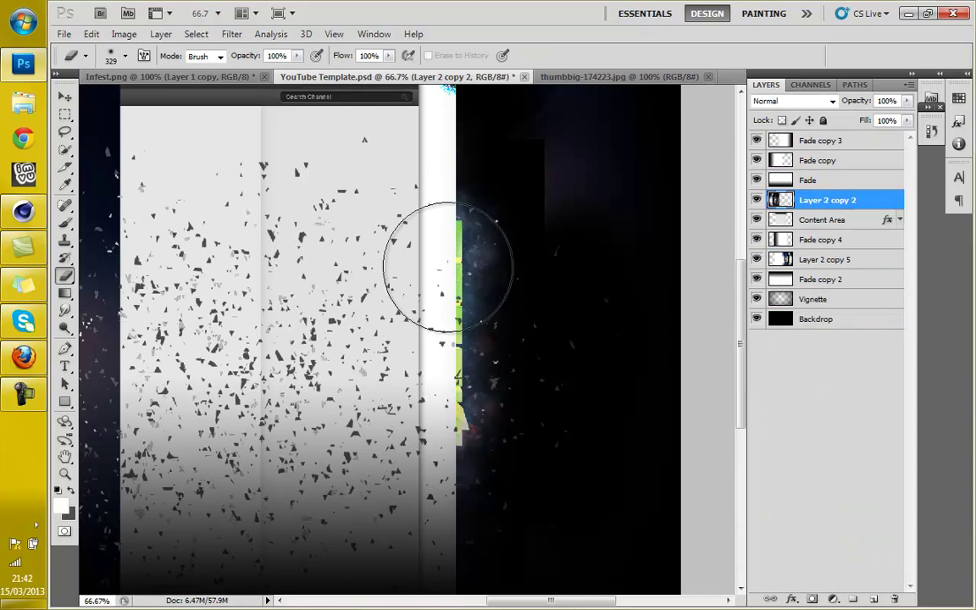
# Step: Move Content Area above the merged particle layer and clear the rectangular selection
pyautogui.moveTo(806, 221); pyautogui.dragTo(807, 191)
pyautogui.click(769, 261)
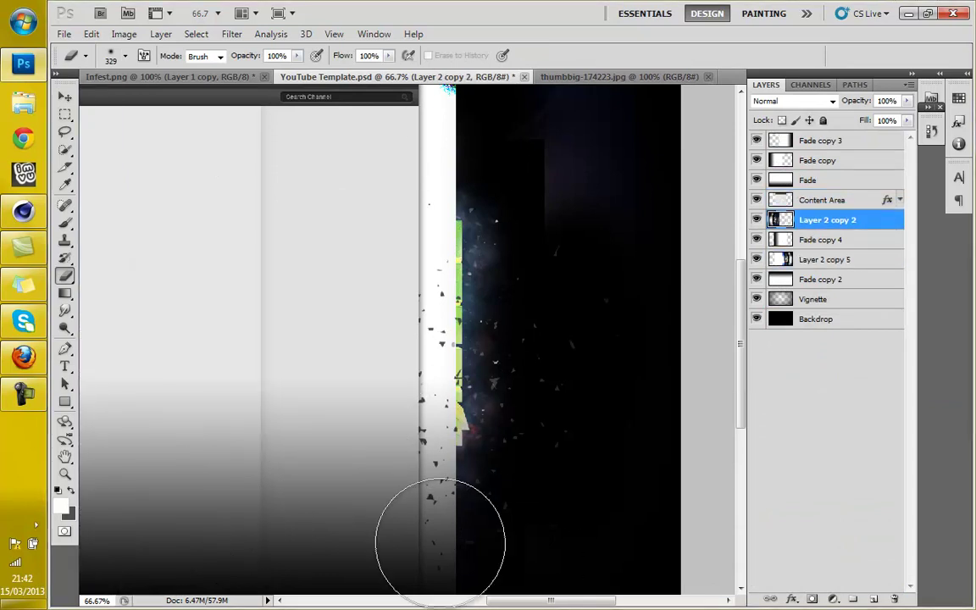
pyautogui.hotkey('ctrl', 'z')
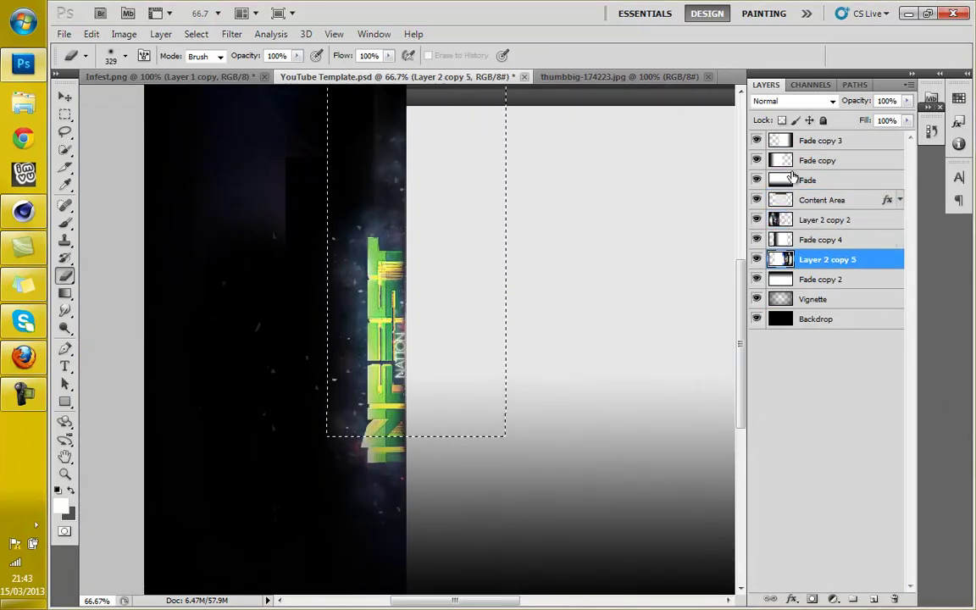
pyautogui.click(797, 161)
pyautogui.press('b')
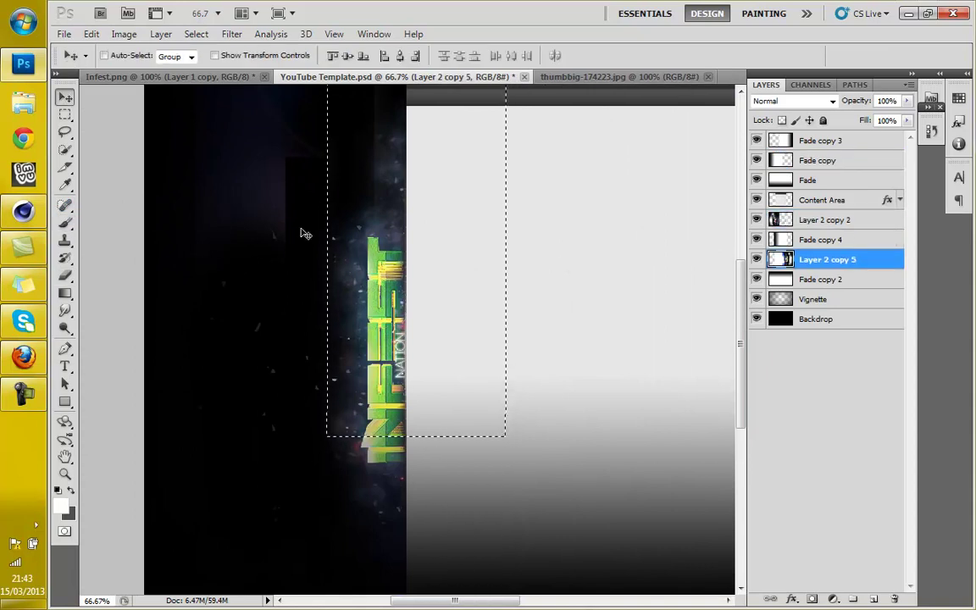
pyautogui.hotkey('ctrl', 'alt', 'z')
# Step: On Layer 2 copy 2, erase particles covering the sidebar edge with a 360-pixel brush
pyautogui.click(826, 219)
pyautogui.press('b')
pyautogui.click(125, 56)
pyautogui.moveTo(197, 103); pyautogui.dragTo(214, 98)
pyautogui.press('Return')
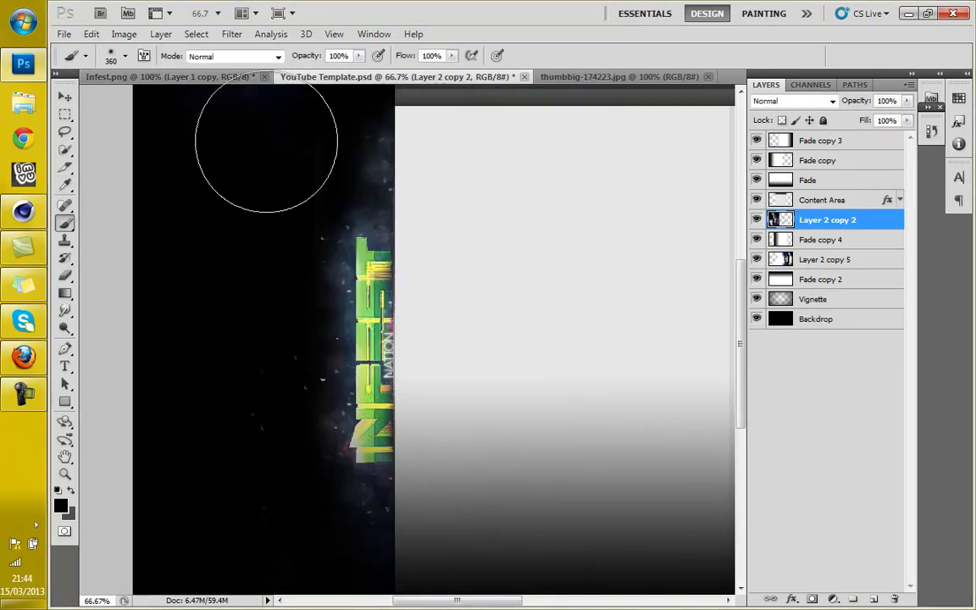
pyautogui.moveTo(405, 607); pyautogui.dragTo(494, 606)
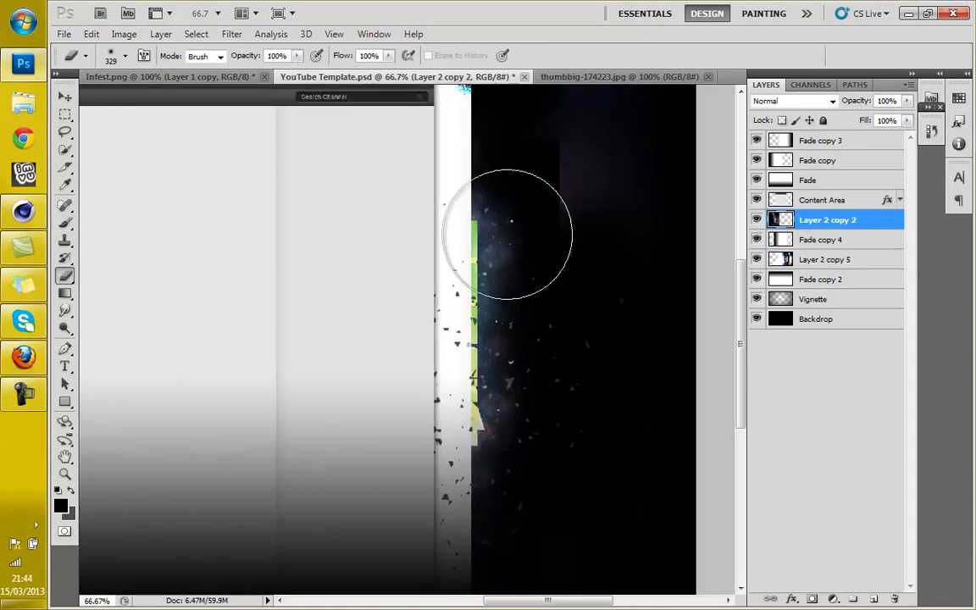
pyautogui.moveTo(398, 110); pyautogui.dragTo(443, 496)
# Step: Move Layer 2 copy 5 to the right edge and flip it horizontally
pyautogui.press('v')
pyautogui.keyDown('ctrl'); pyautogui.click(561, 352); pyautogui.keyUp('ctrl')
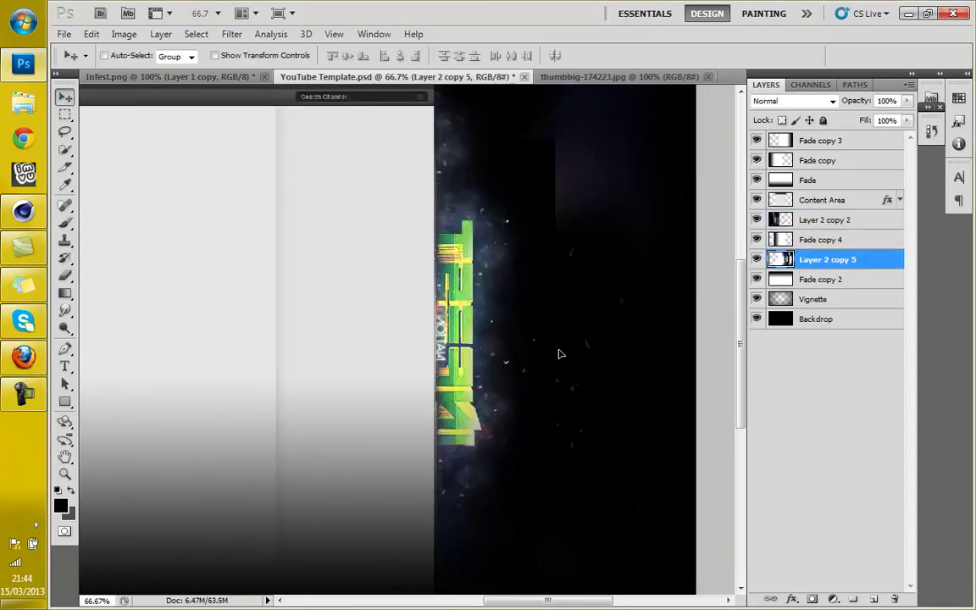
pyautogui.hscroll(-5, 561, 352)
pyautogui.moveTo(635, 373); pyautogui.dragTo(665, 388)
pyautogui.click(91, 34)
pyautogui.click(322, 530)
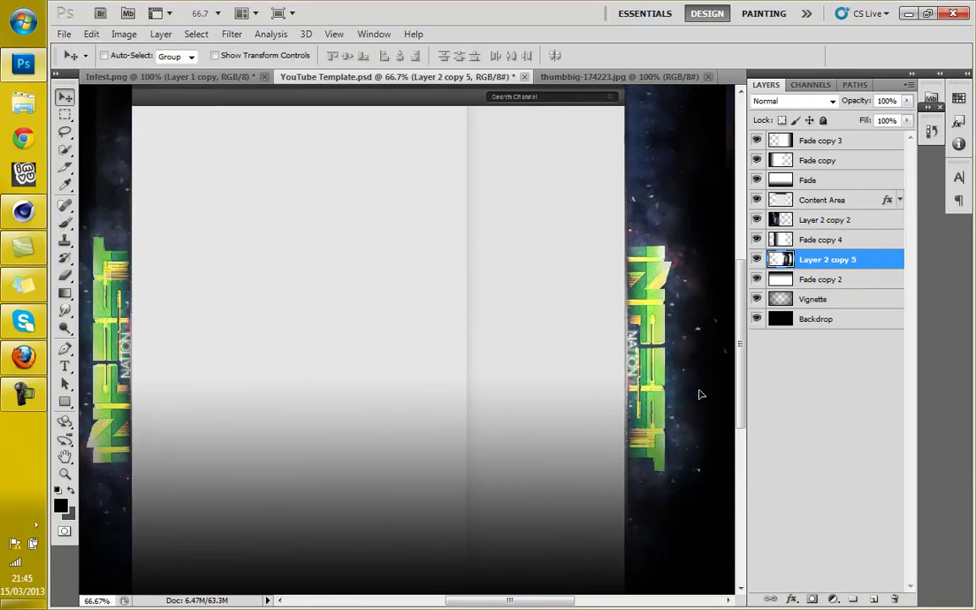
# Step: Cover the top white streak using the Eraser and black brush on Fade copy 3, then zoom out to 50%
pyautogui.scroll(3, 735, 400)
pyautogui.click(65, 276)
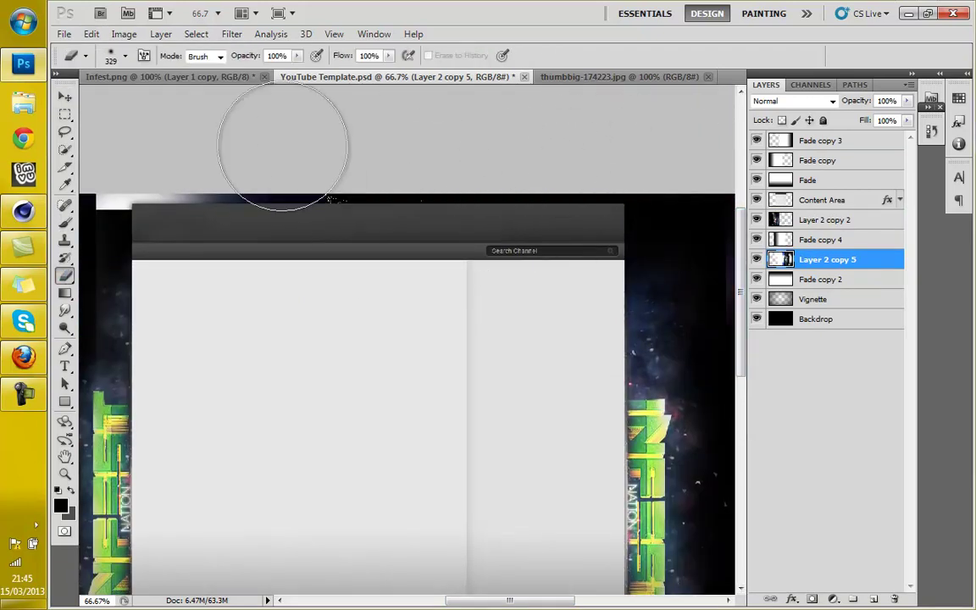
pyautogui.scroll(-2, 207, 120)
pyautogui.hscroll(-3, 207, 120)
pyautogui.hscroll(7, 508, 254)
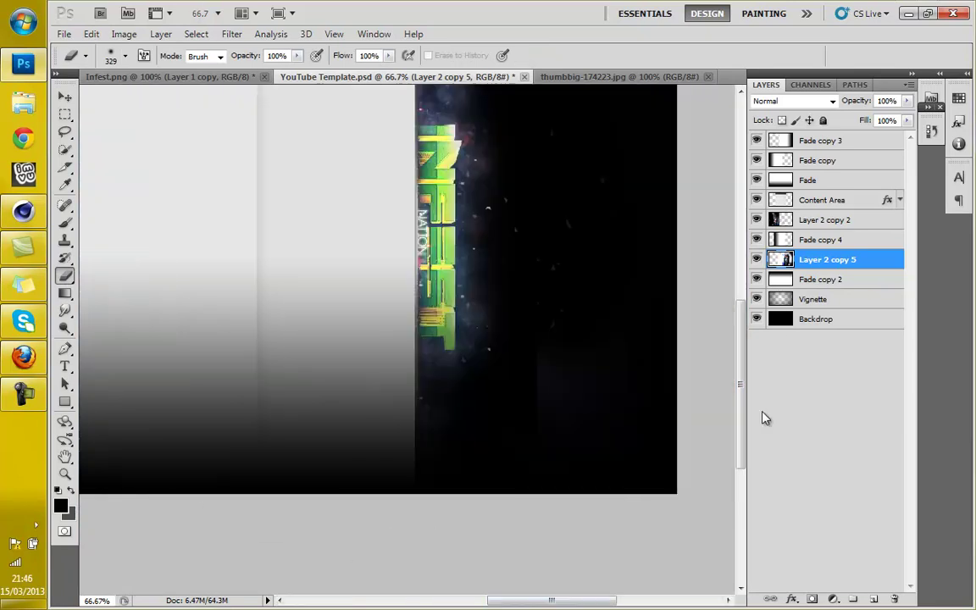
pyautogui.press('b')
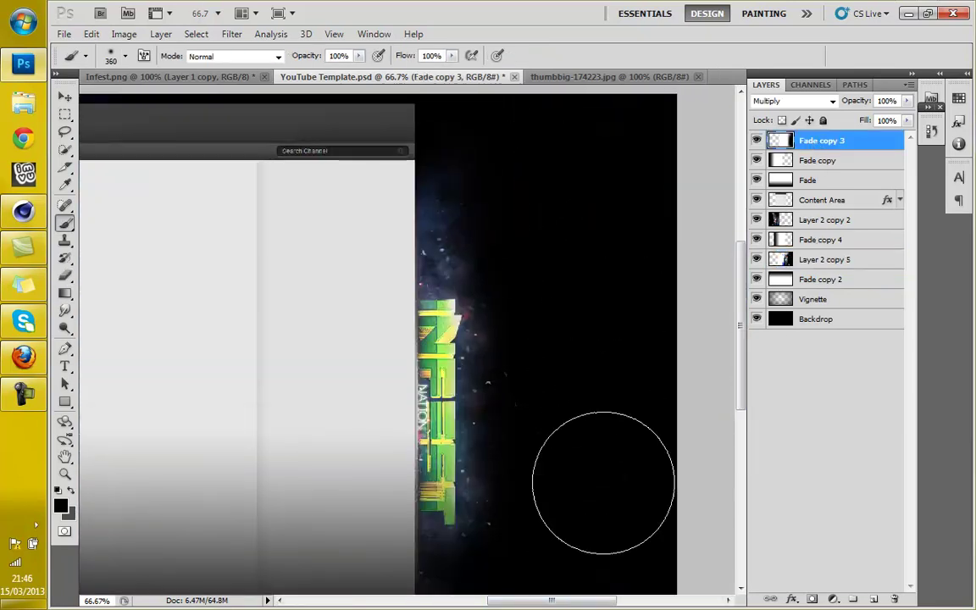
pyautogui.keyDown('alt'); pyautogui.click(603, 482); pyautogui.keyUp('alt')
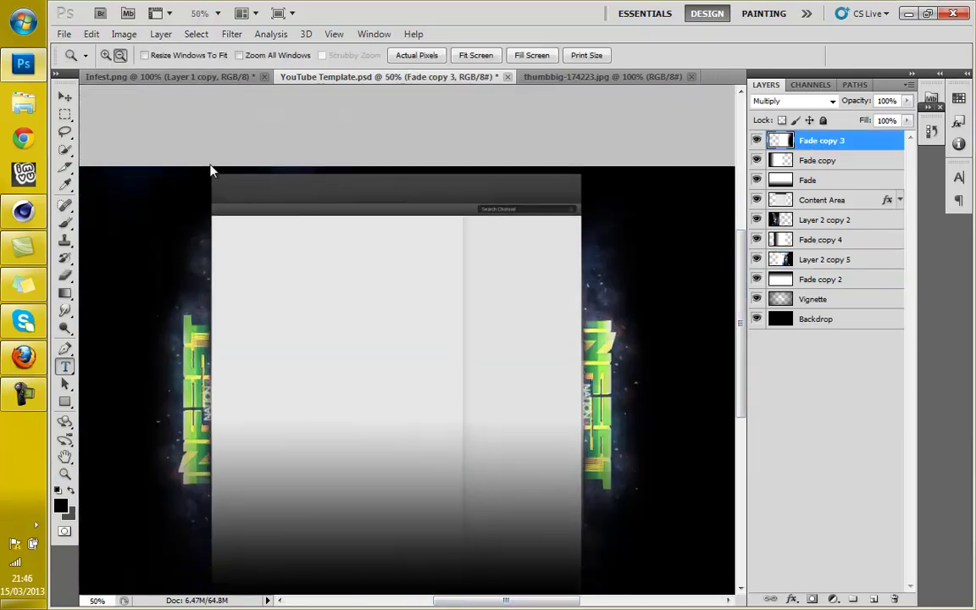
pyautogui.click(211, 170)
pyautogui.write('BY PENCILPAOZZ')
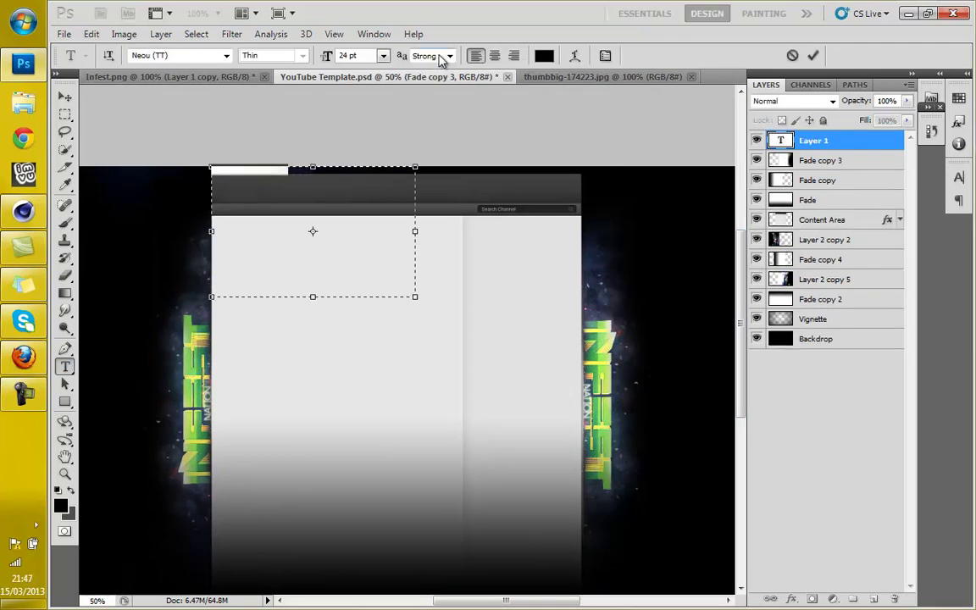
# Step: Commit the 'by PencilPaczz' credit text and give it an Outer Glow layer style
pyautogui.hotkey('ctrl', 'Return')
pyautogui.press('v')
pyautogui.doubleClick(820, 222)
pyautogui.press('Return')
# Step: Duplicate the credit text layer twice for three stacked copies
pyautogui.hotkey('ctrl', 'j')
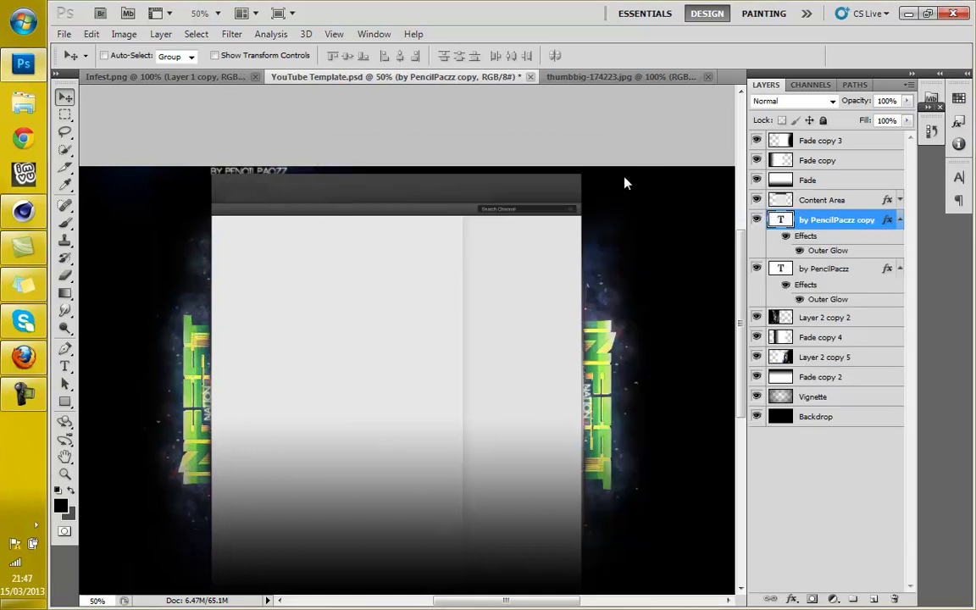
pyautogui.rightClick(832, 221)
pyautogui.click(652, 208)
pyautogui.press('Return')
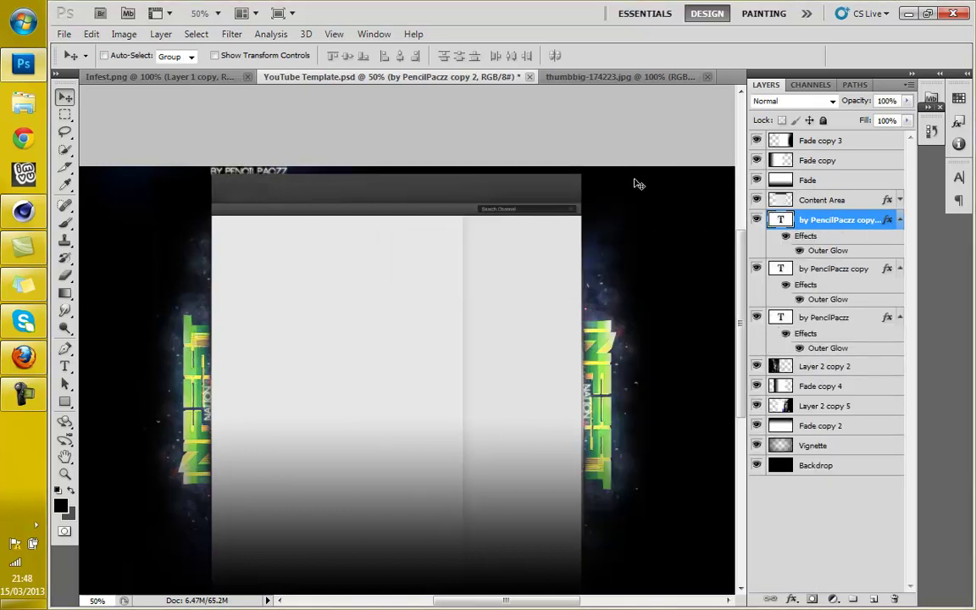